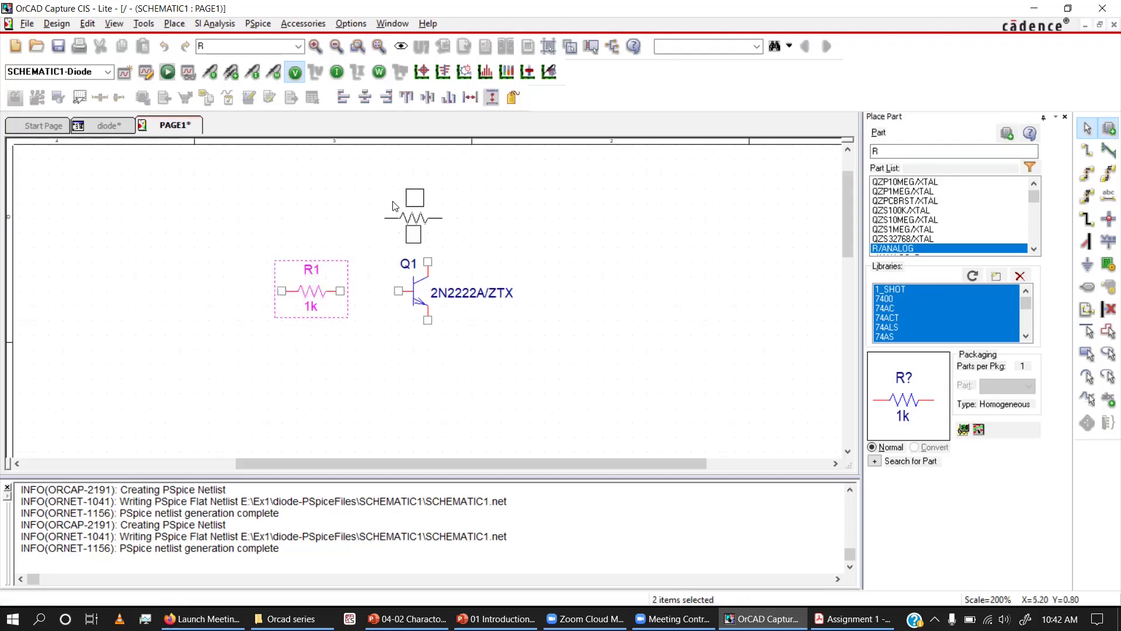
- Place a vertical resistor above Q1's collector and add two VDC sources, one left of R1 and one right of Q1
key("r")
left_click(411, 195)
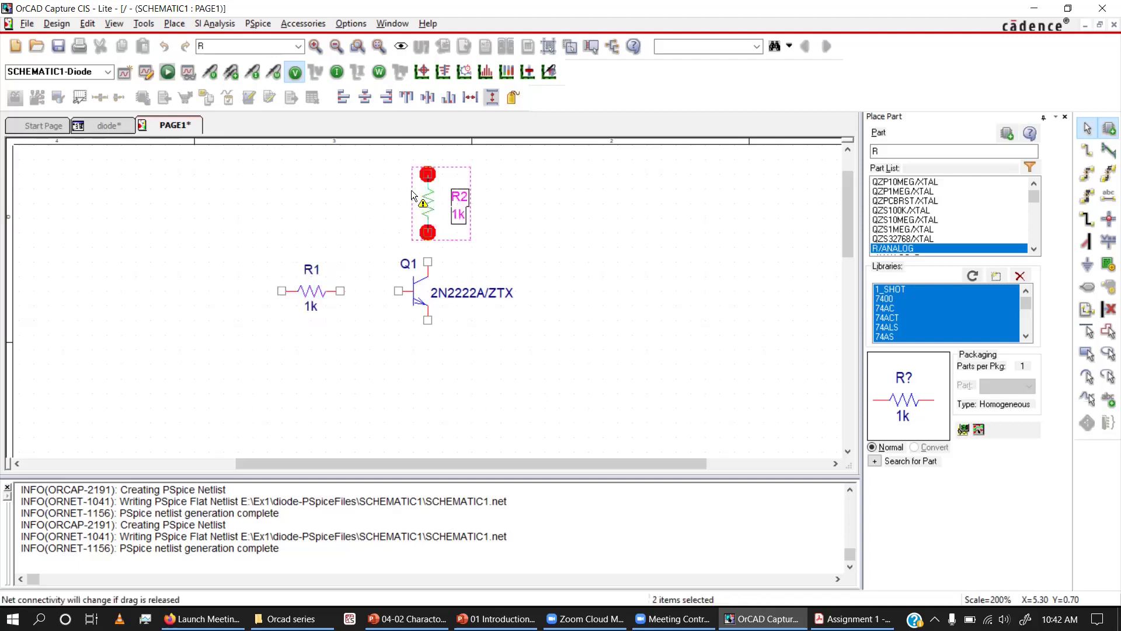
type("vdc")
key("Return")
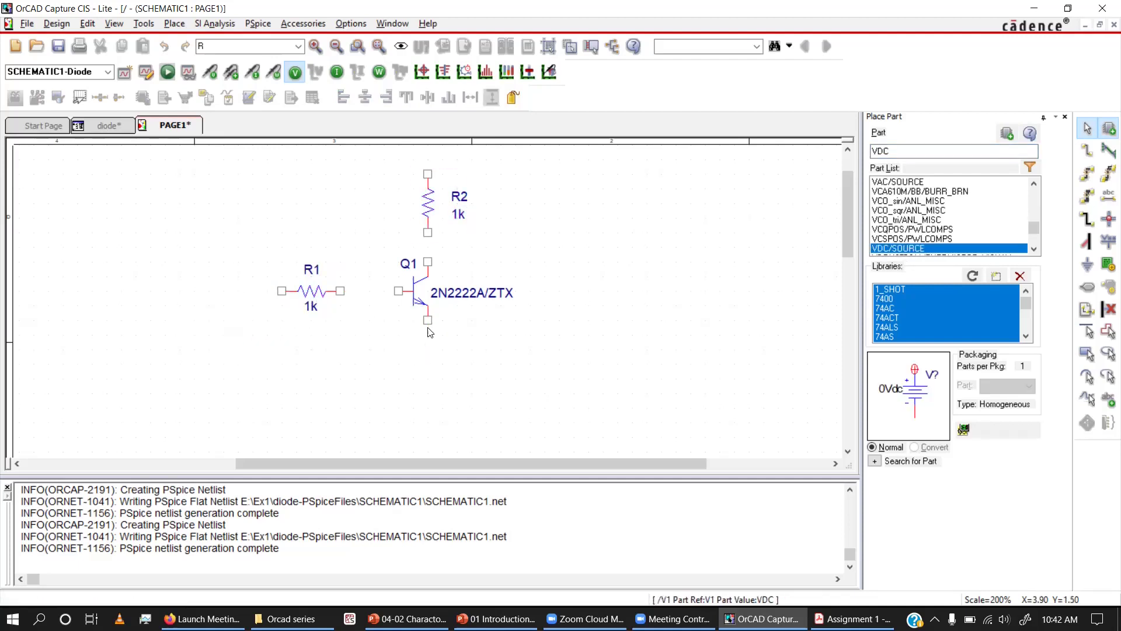
left_click(204, 305)
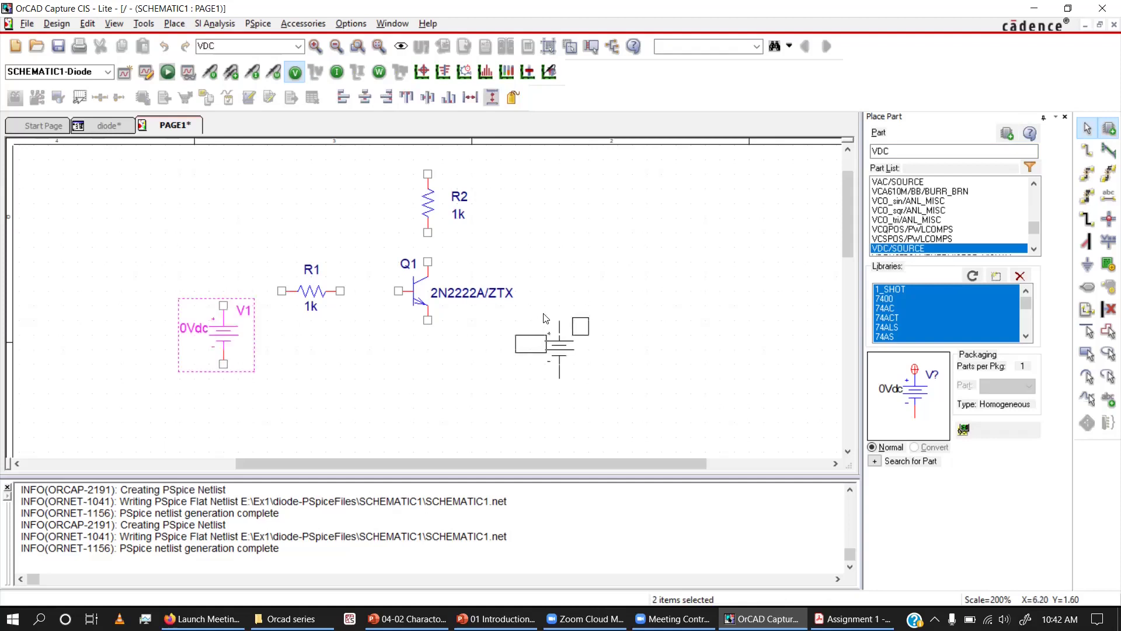
left_click(543, 318)
- Place a 0/CAPSYM ground symbol below the transistor, between the two voltage sources
key("g")
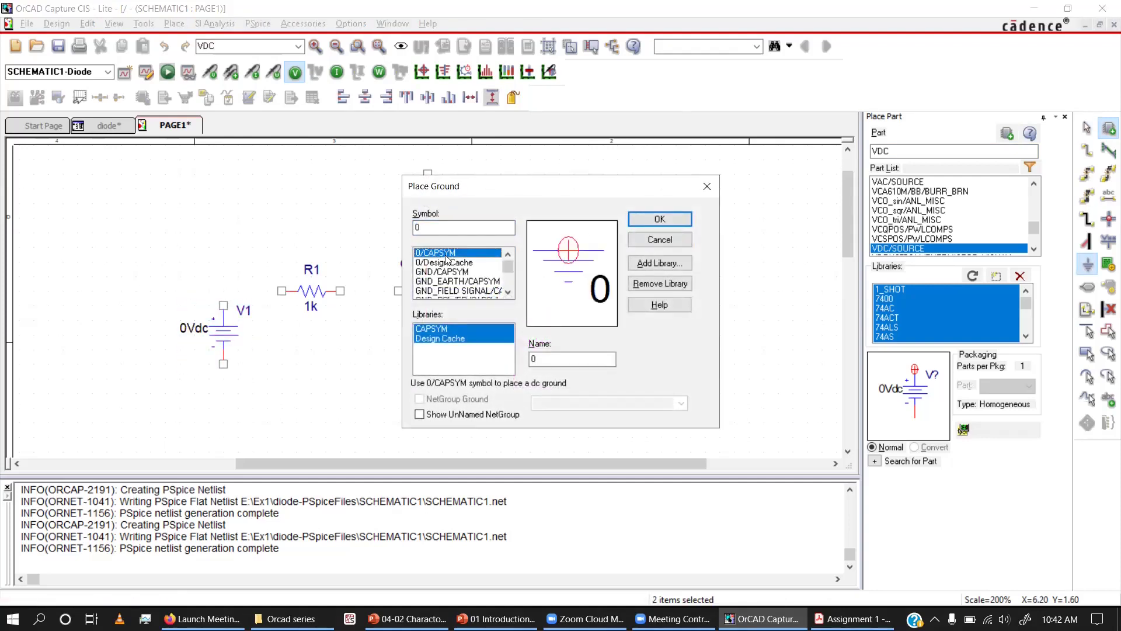
key("Return")
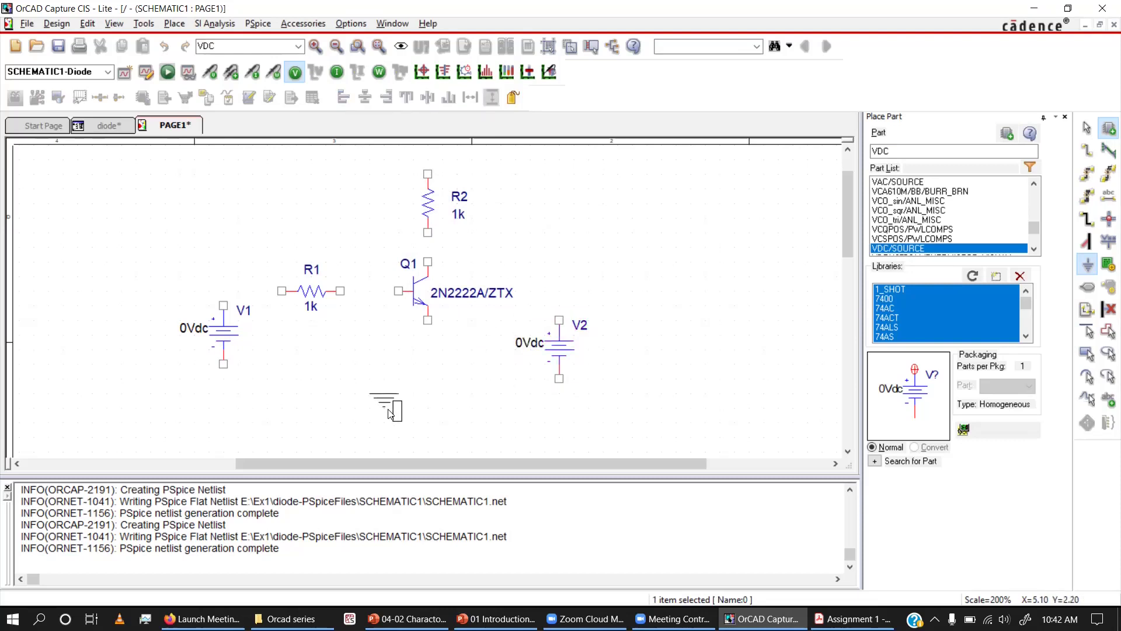
left_click(390, 413)
- Wire V1's positive terminal to R1 and R1's other end to Q1's base
key("w")
left_click(223, 305)
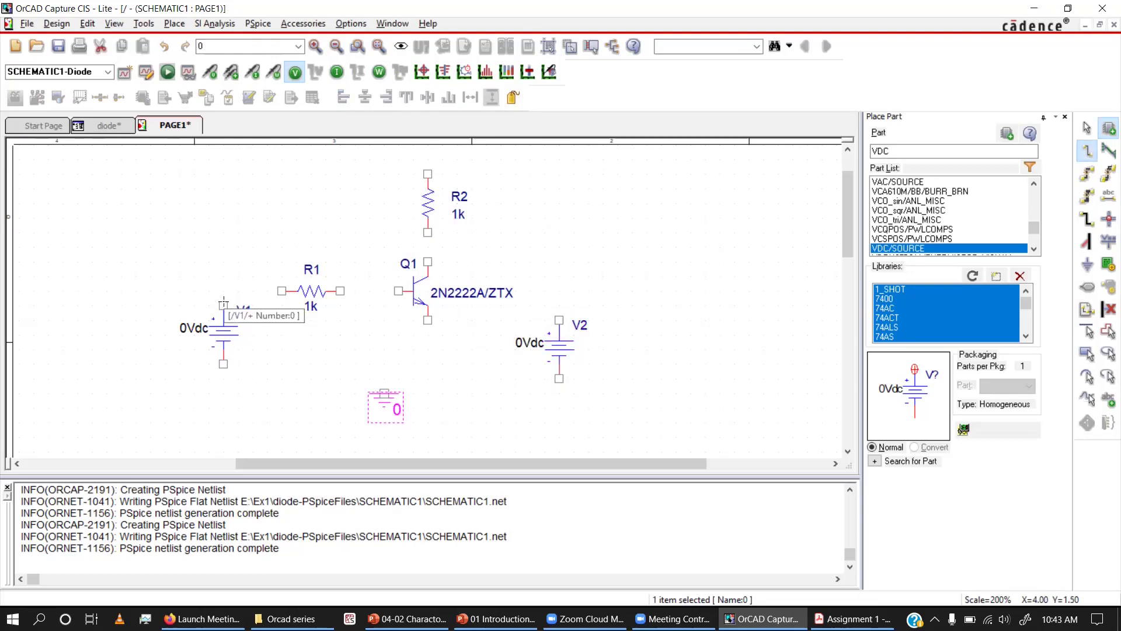
left_click(282, 290)
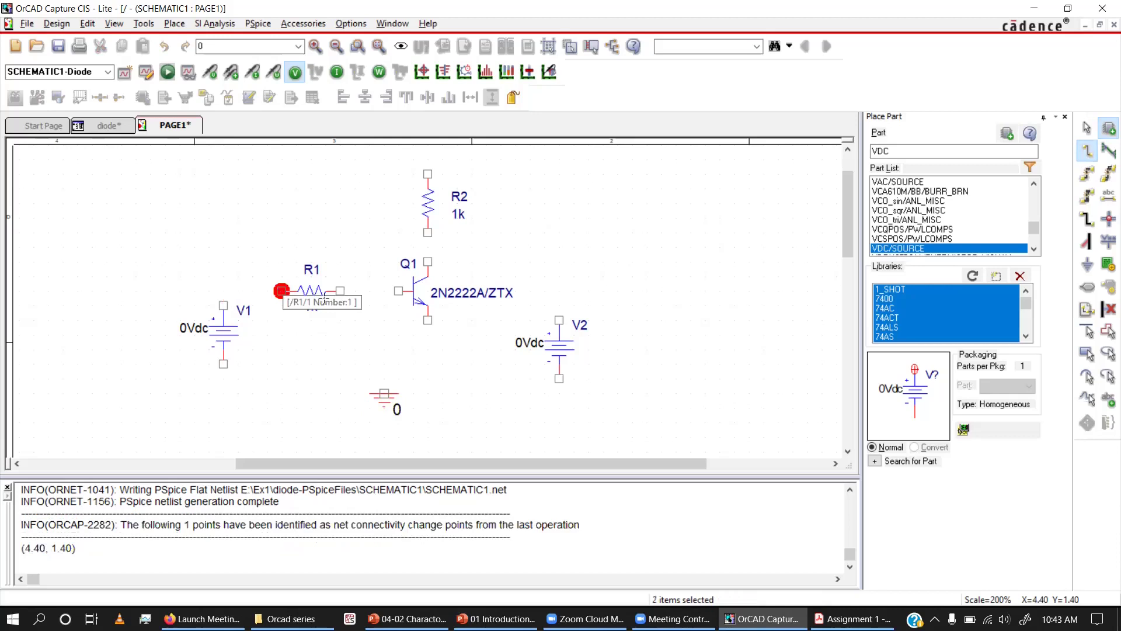
left_click(340, 290)
left_click(399, 291)
- Wire Q1's collector to R2 and R2's upper end to V2's positive terminal
left_click(428, 233)
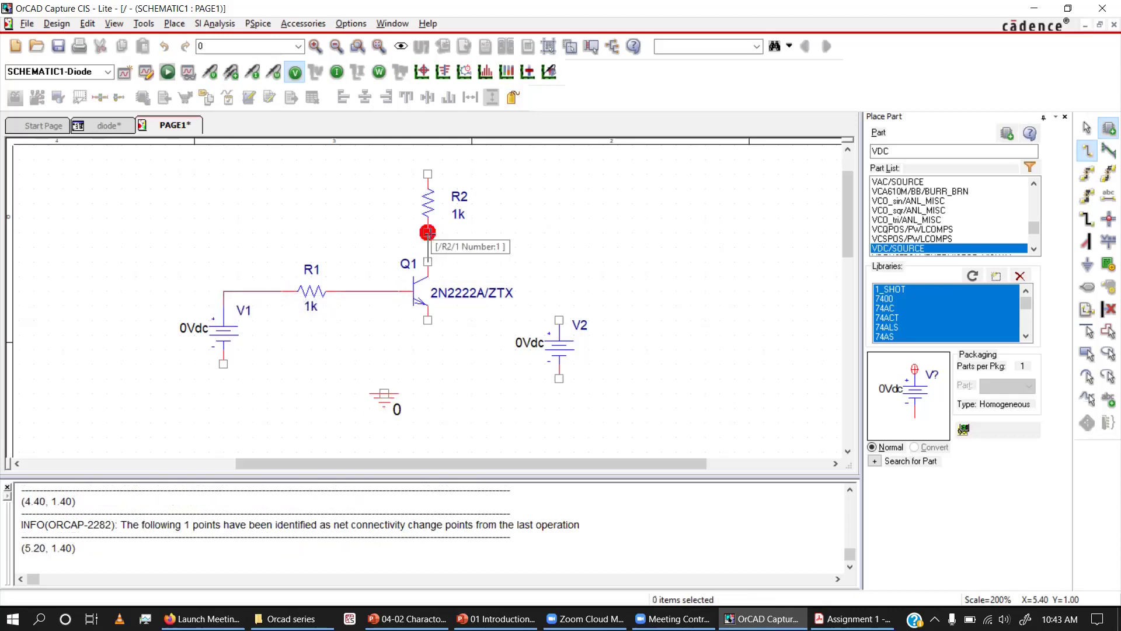
left_click(428, 233)
left_click(428, 174)
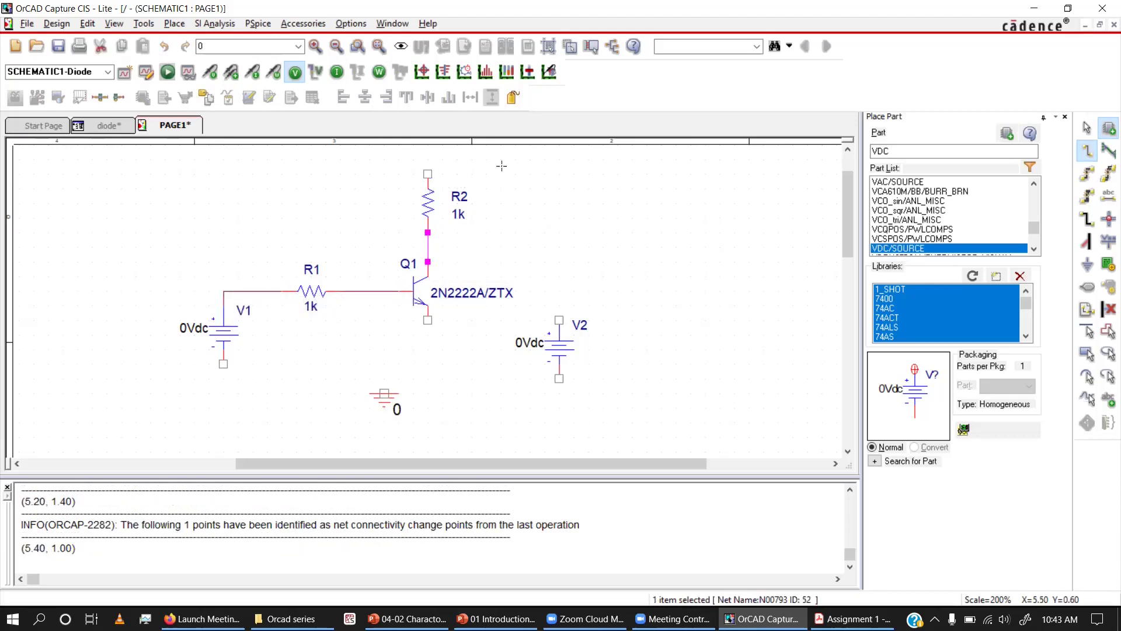
left_click(559, 173)
left_click(559, 320)
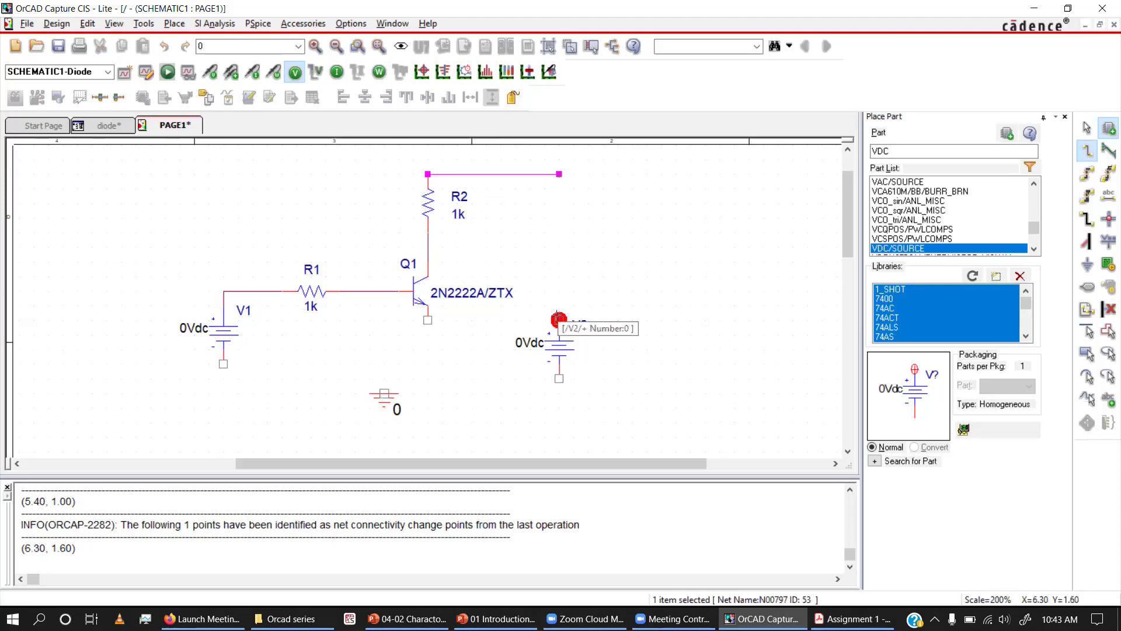
- Wire the negative terminals of V1 and V2 together and connect the ground symbol and Q1's emitter to that wire
left_click(559, 379)
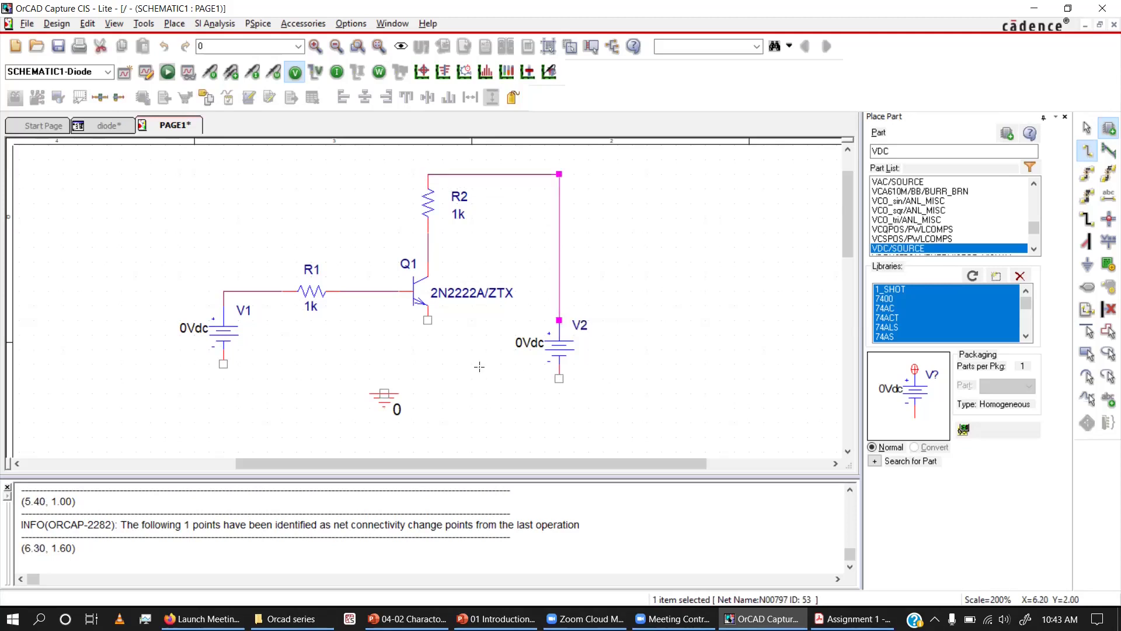
left_click(224, 363)
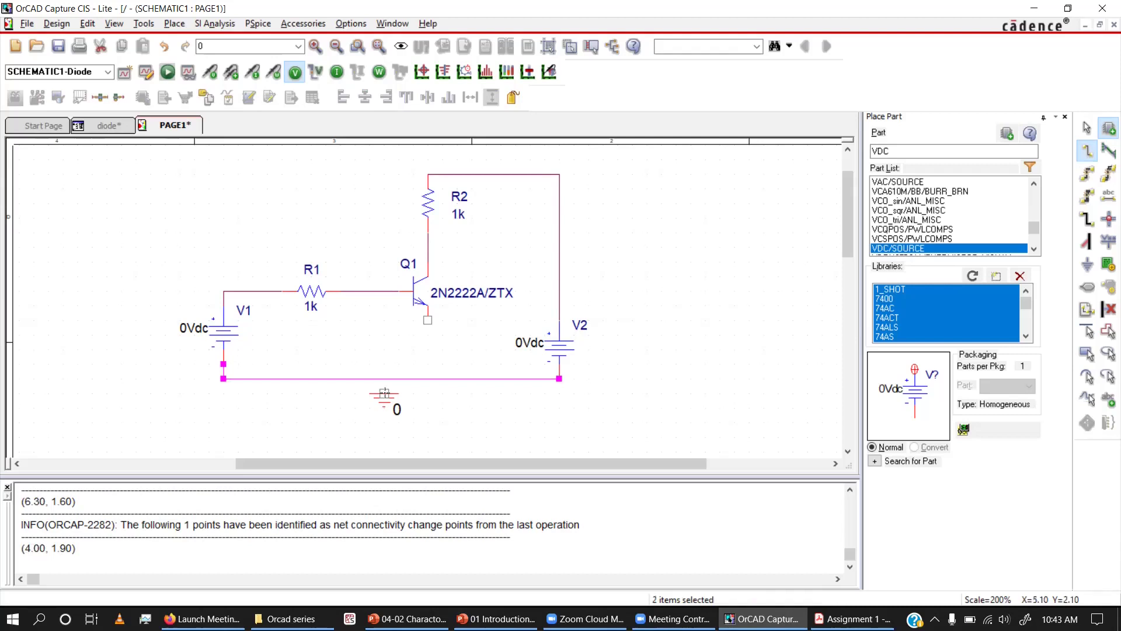
left_click(385, 378)
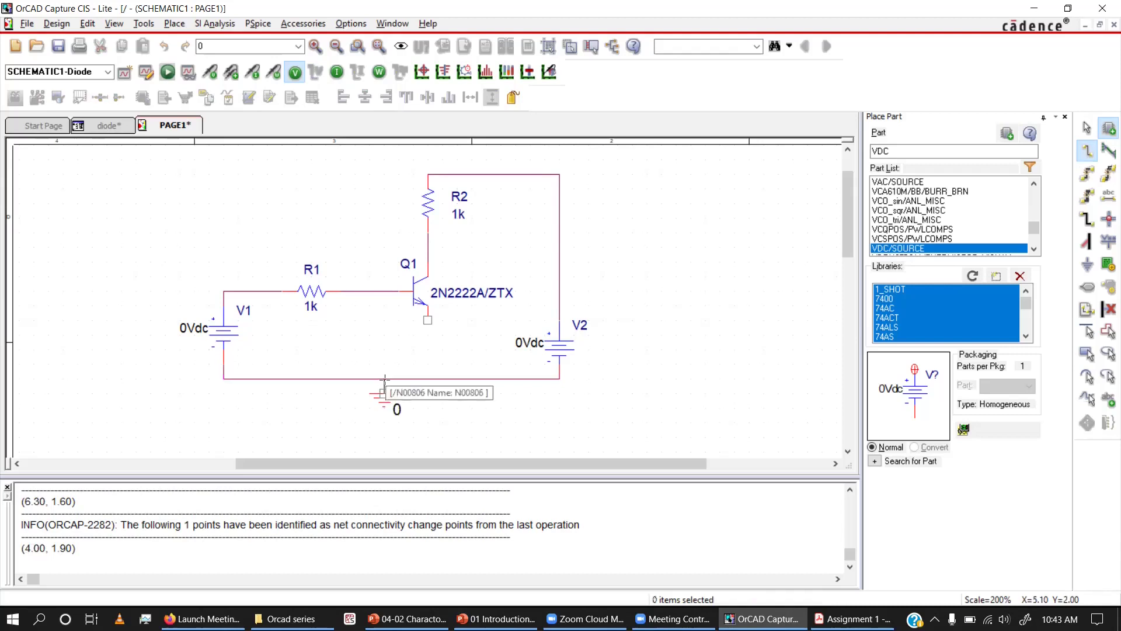
left_click(427, 320)
left_click(428, 379)
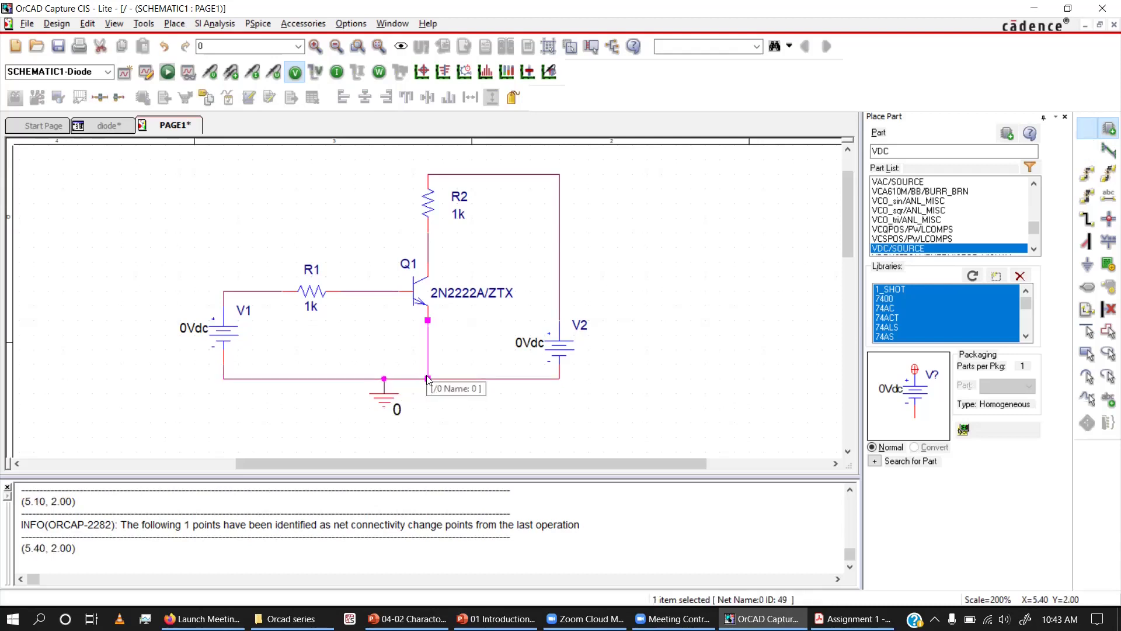
key("Escape")
left_click(656, 247)
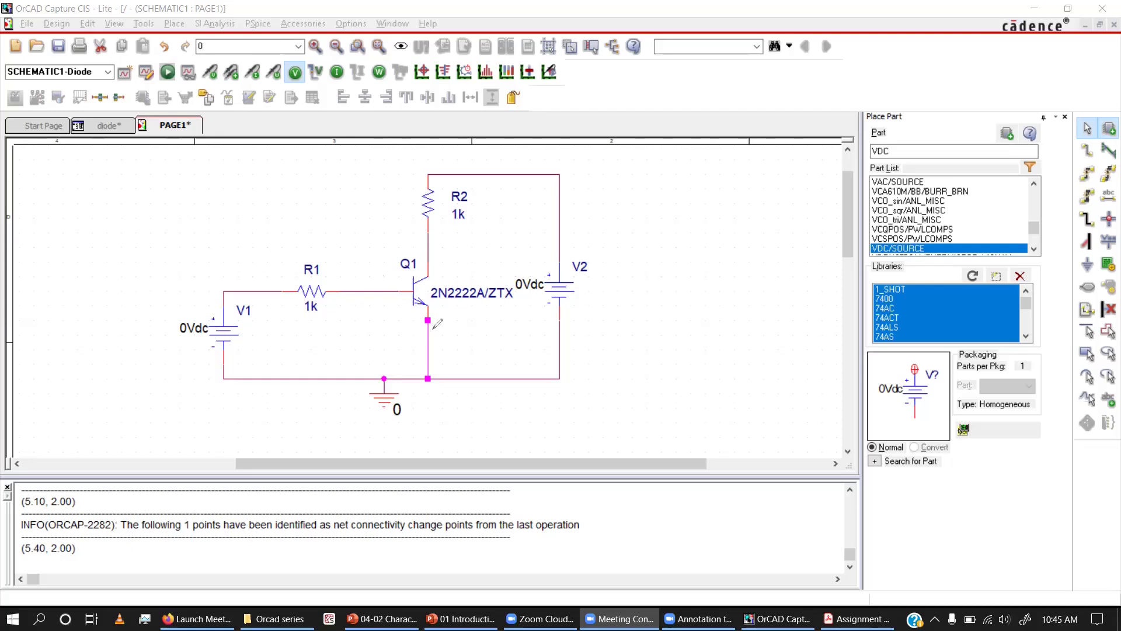
mouse_move(411, 325)
left_mouse_down()
mouse_move(426, 321)
mouse_move(403, 305)
mouse_move(367, 321)
mouse_move(377, 344)
mouse_move(399, 344)
left_mouse_up()
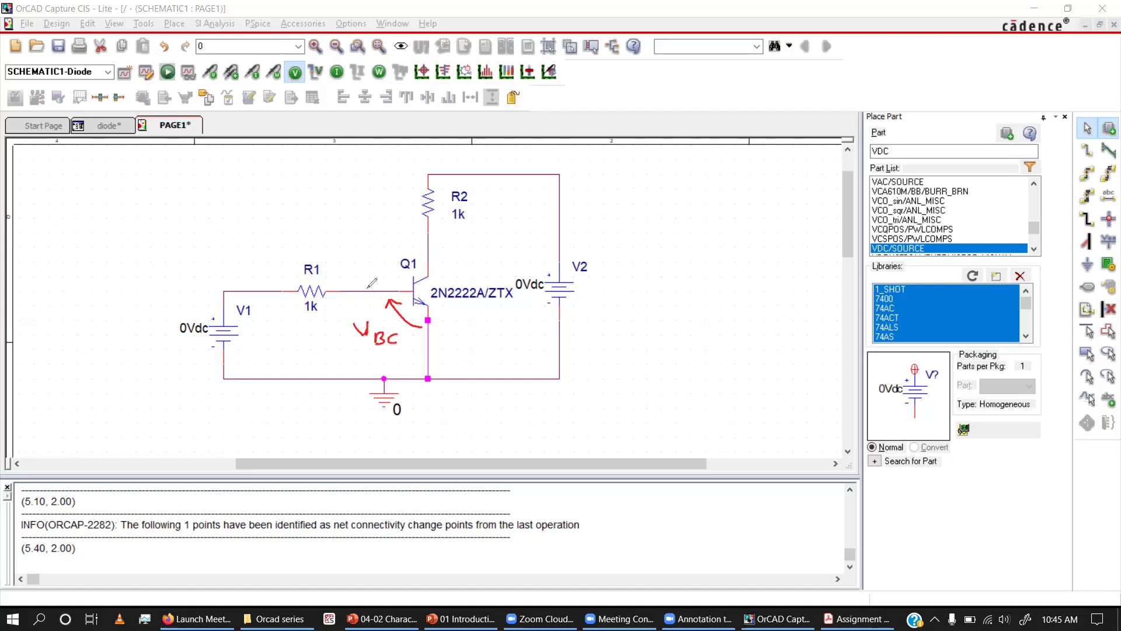
mouse_move(362, 288)
left_mouse_down()
mouse_move(364, 301)
mouse_move(389, 263)
left_mouse_up()
left_click_drag(383, 264, 395, 286)
left_click_drag(514, 267, 547, 269)
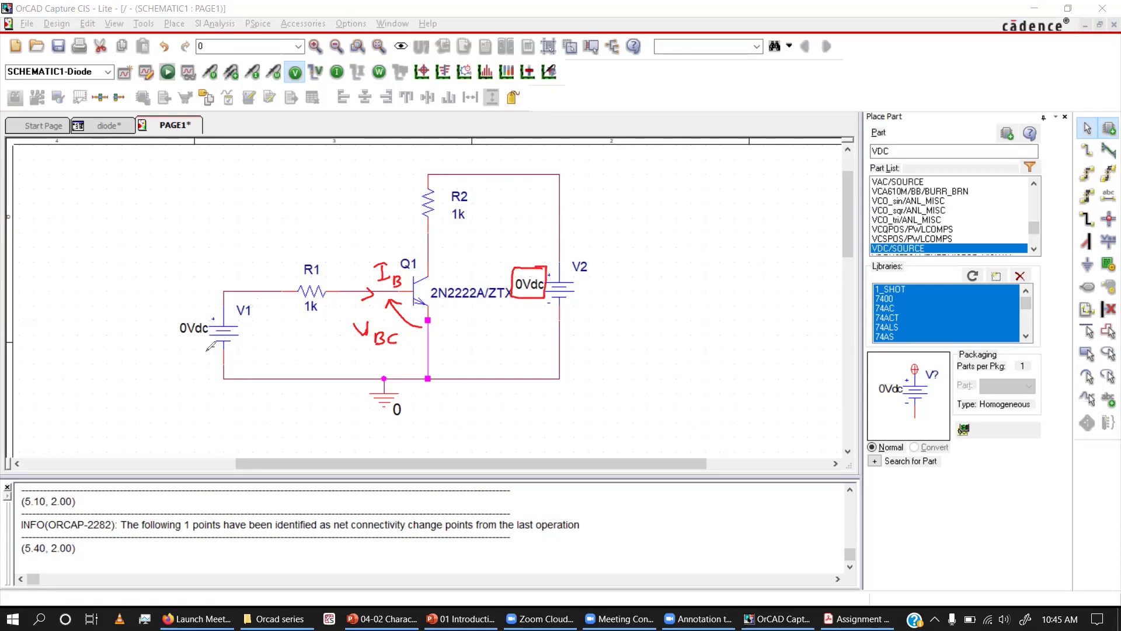
mouse_move(204, 352)
left_mouse_down()
mouse_move(237, 322)
mouse_move(235, 332)
left_mouse_up()
left_click(549, 133)
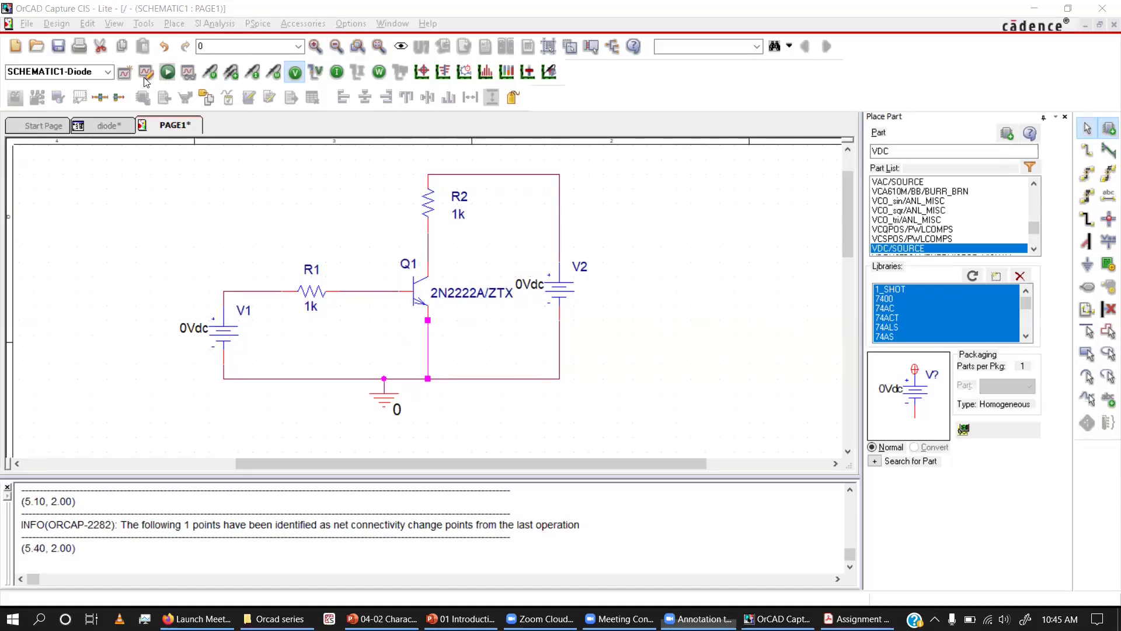
- Create a new simulation profile named inputC and set its analysis type to DC Sweep
left_click(125, 74)
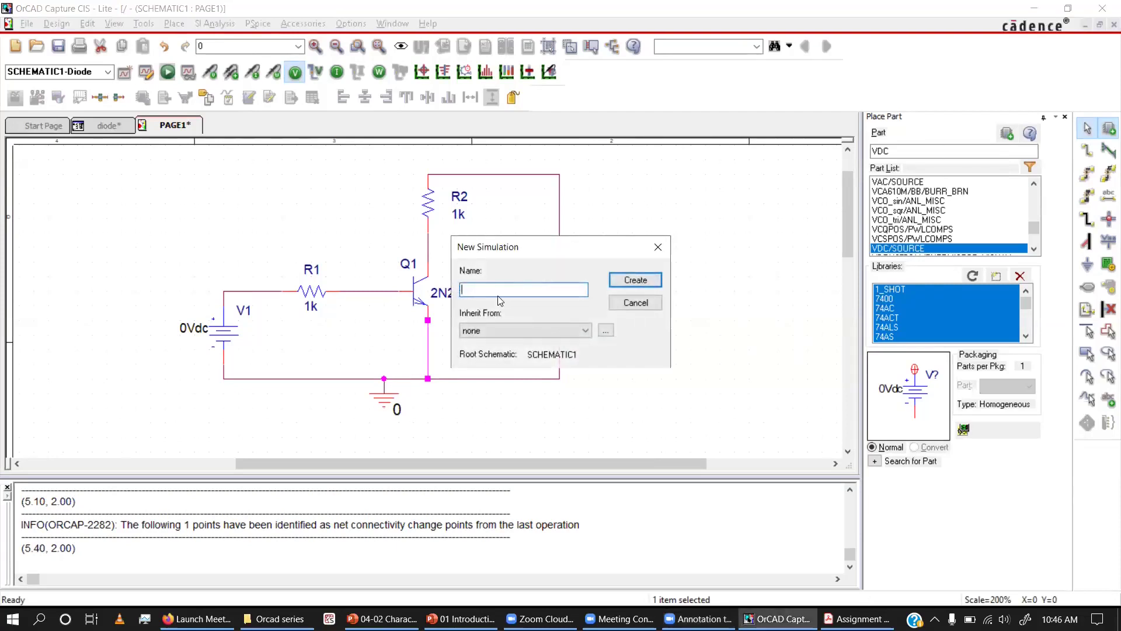
type("inputC")
left_click(621, 281)
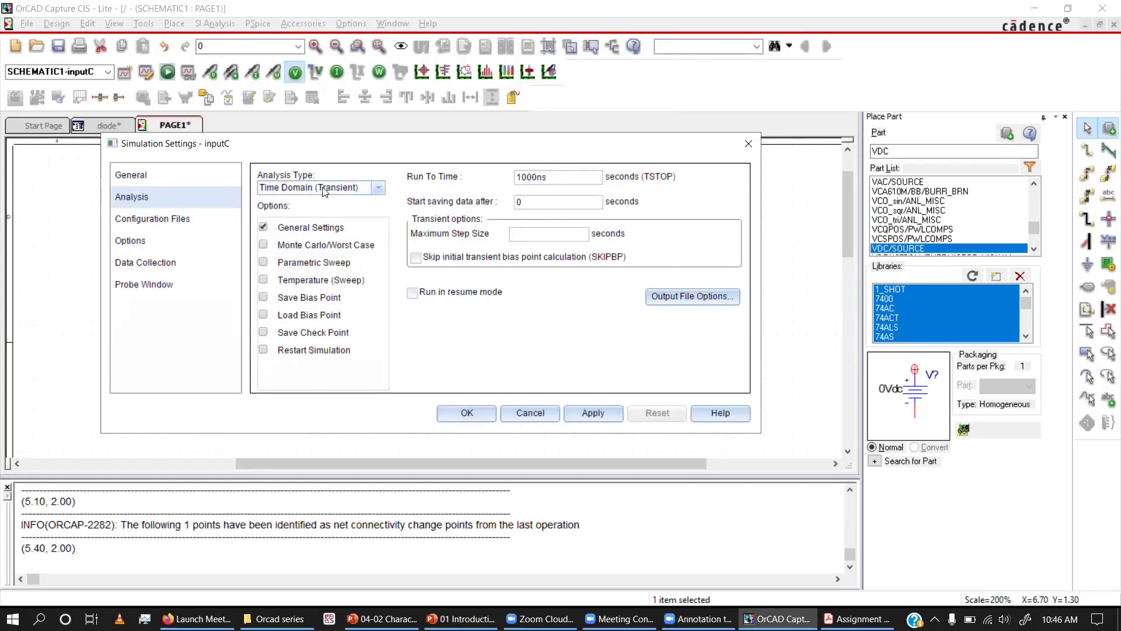
left_click(377, 190)
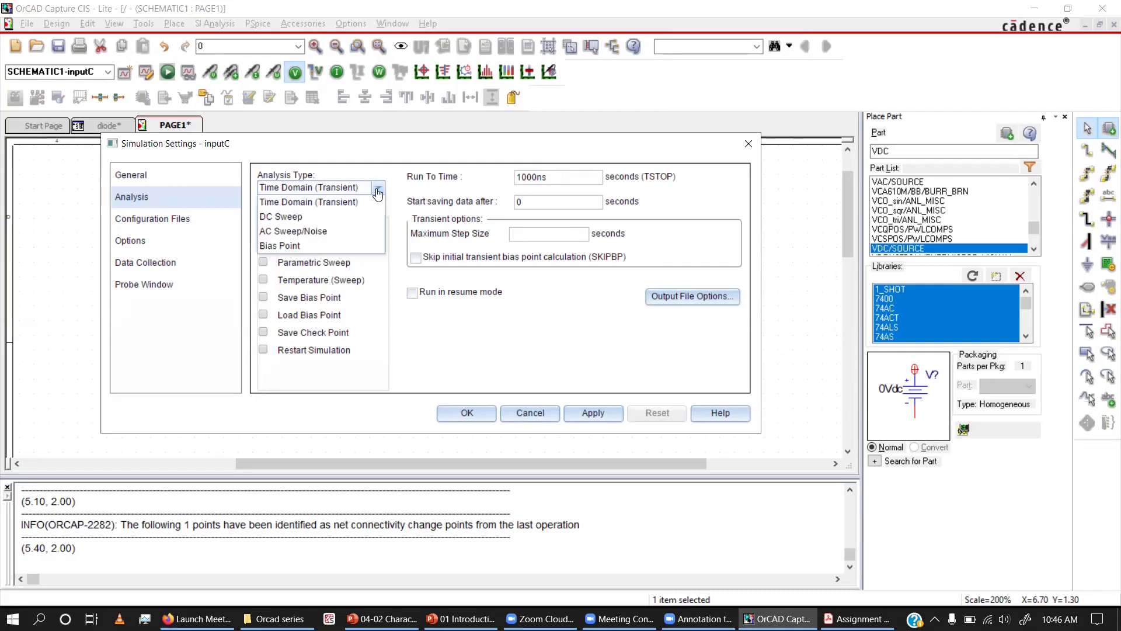
left_click(310, 217)
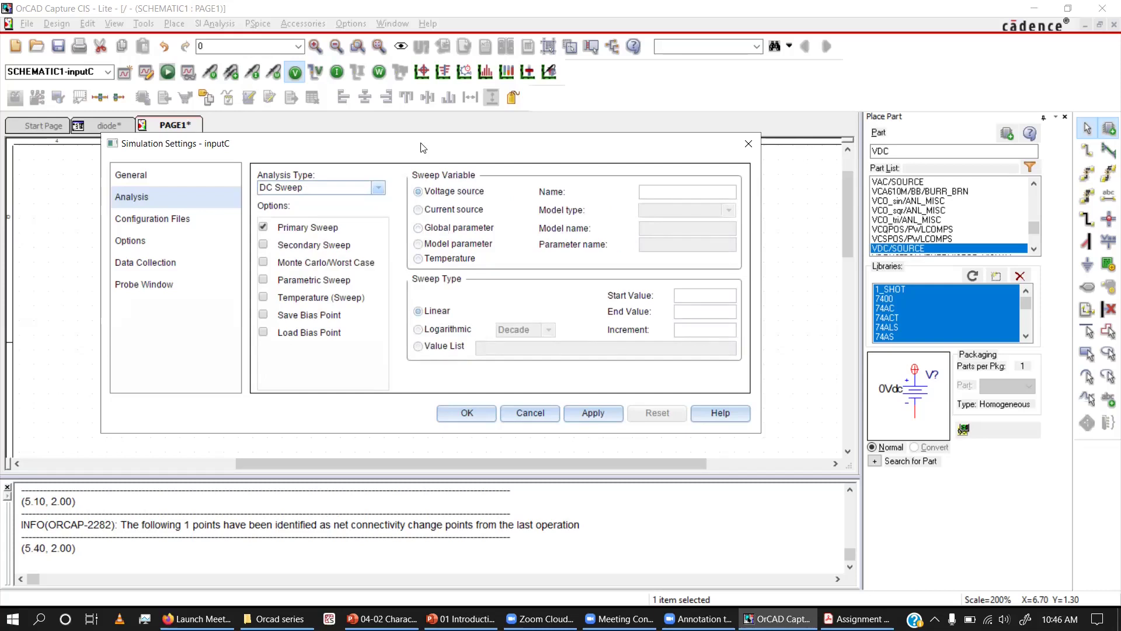
- Set the primary sweep to voltage source V1, linear from 0 to 1 with an increment of 0.001, and accept the settings
left_click_drag(423, 147, 774, 158)
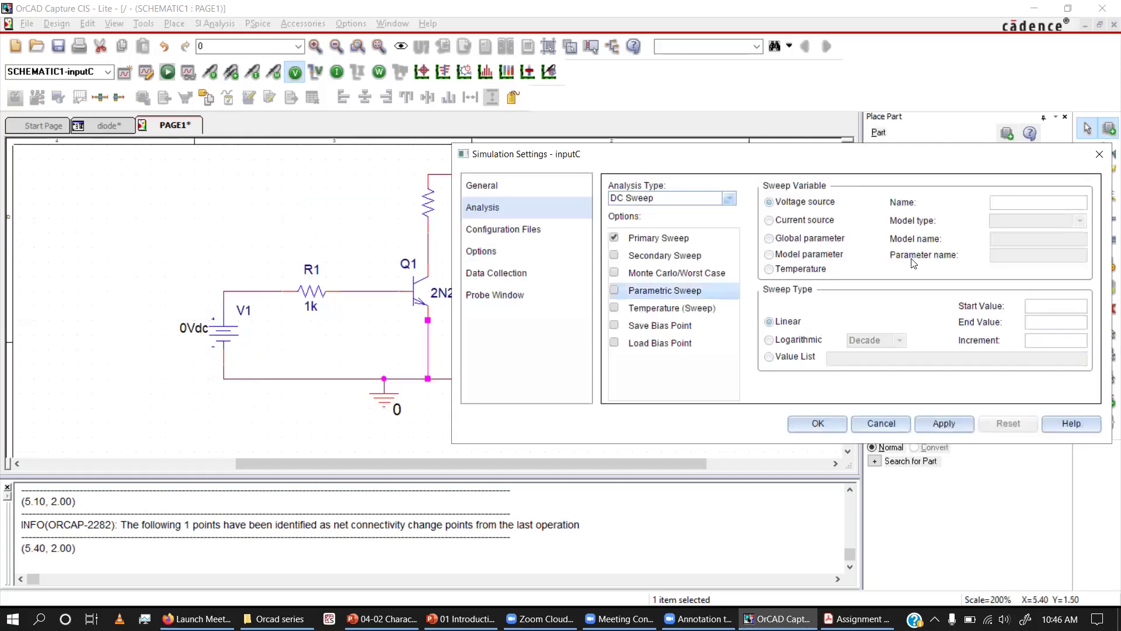
left_click(1000, 203)
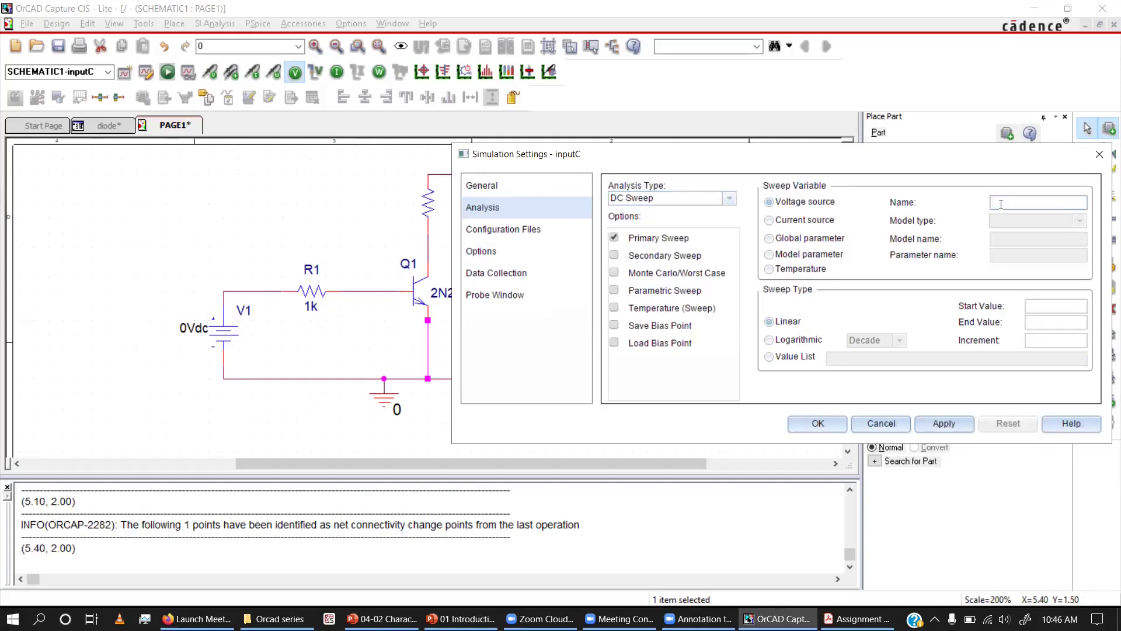
type("V1")
left_click(1036, 304)
left_click(1035, 321)
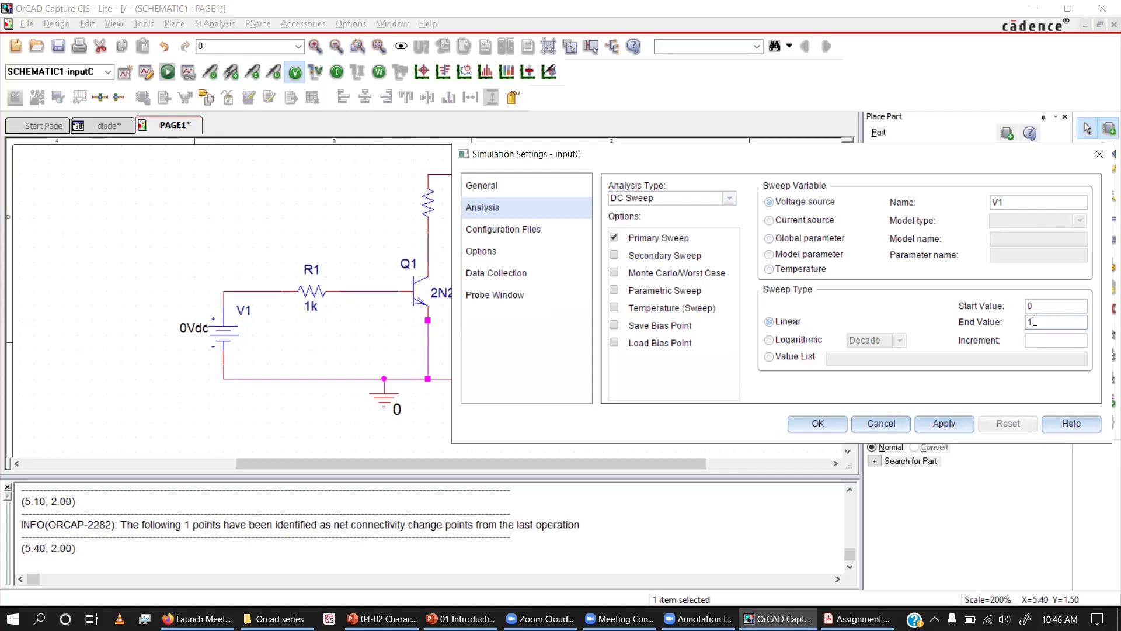
left_click(1036, 341)
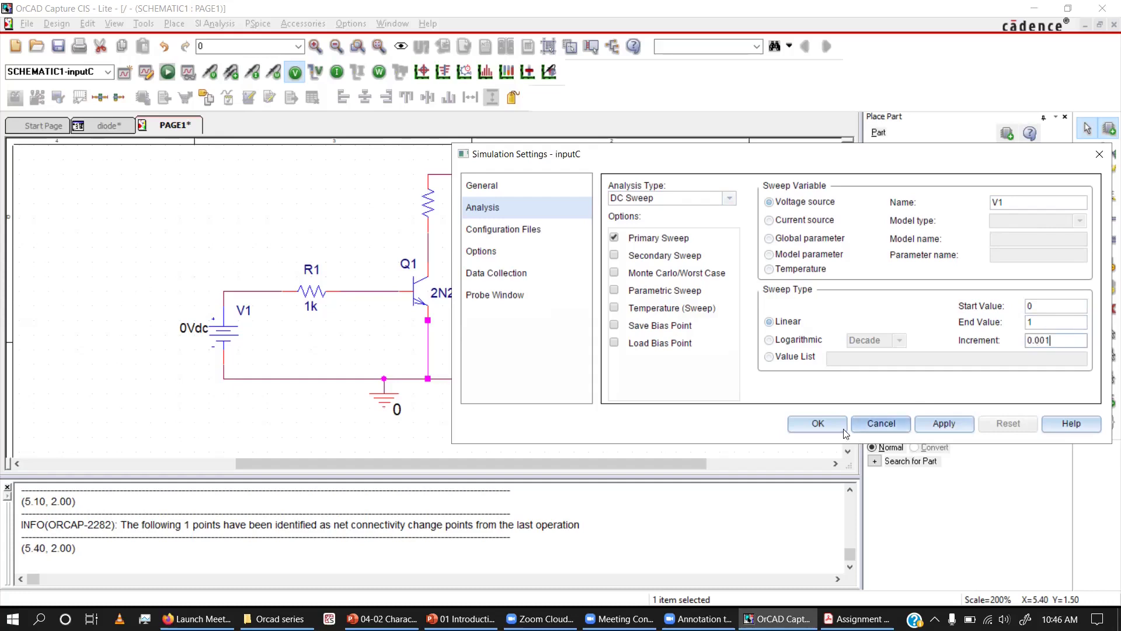
left_click(821, 425)
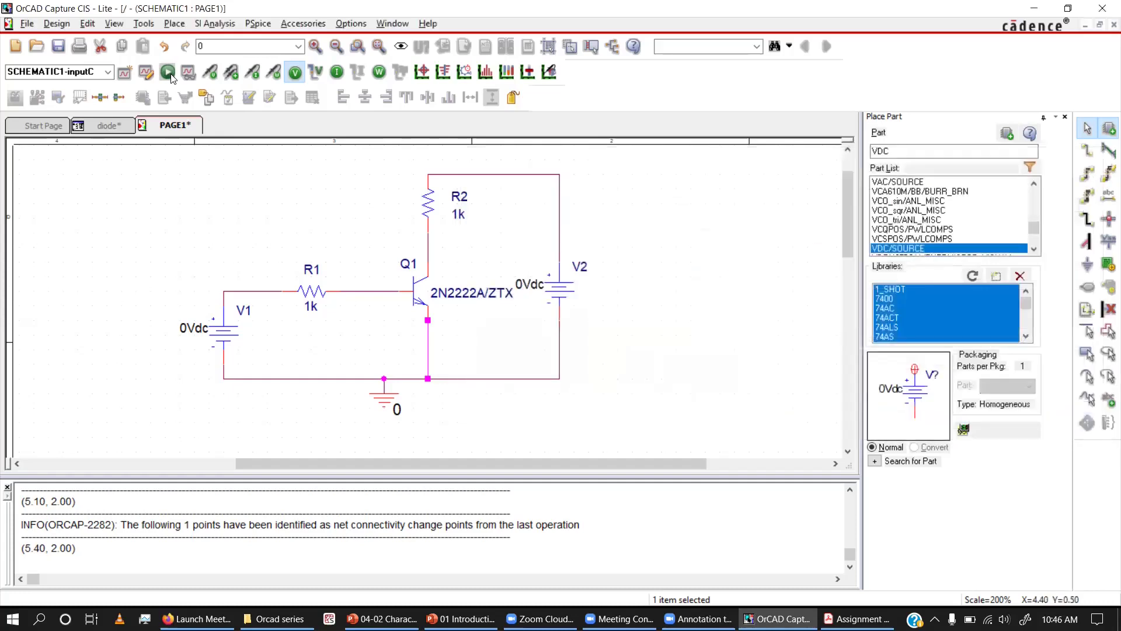
- Run the PSpice simulation and plot the base current trace I(Q1:B)
left_click(168, 72)
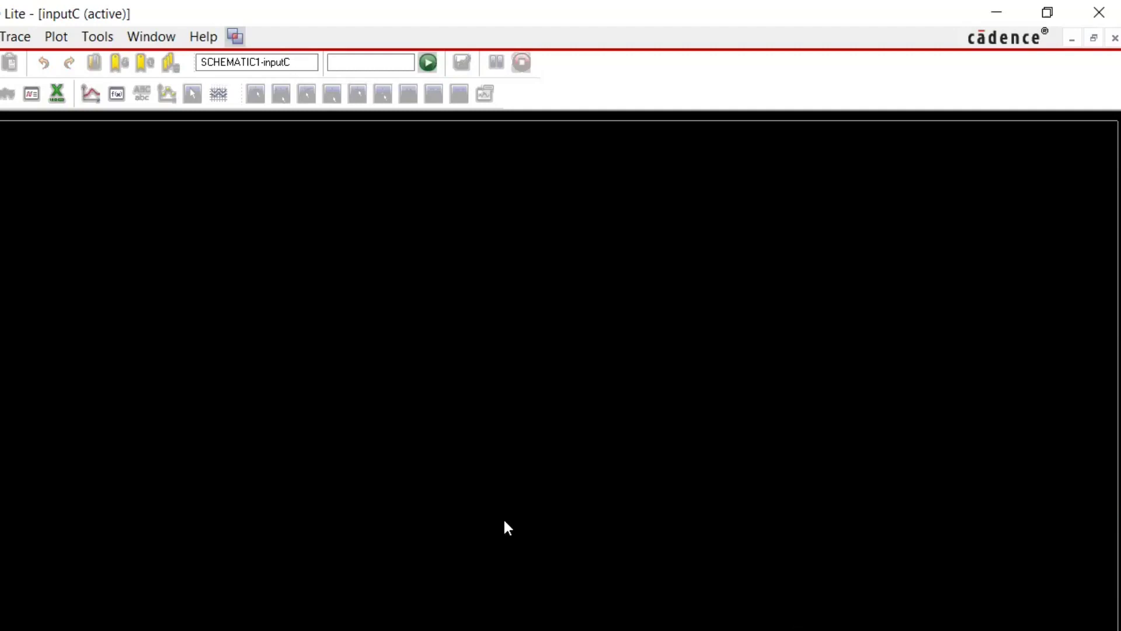
left_click(89, 100)
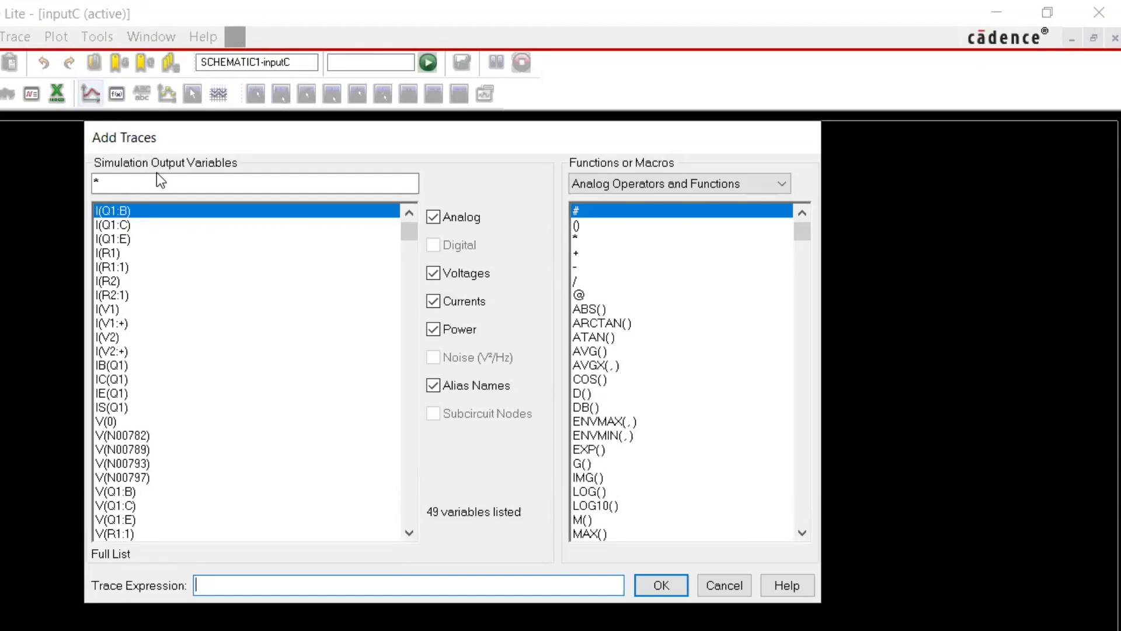
left_click(124, 209)
left_click(645, 584)
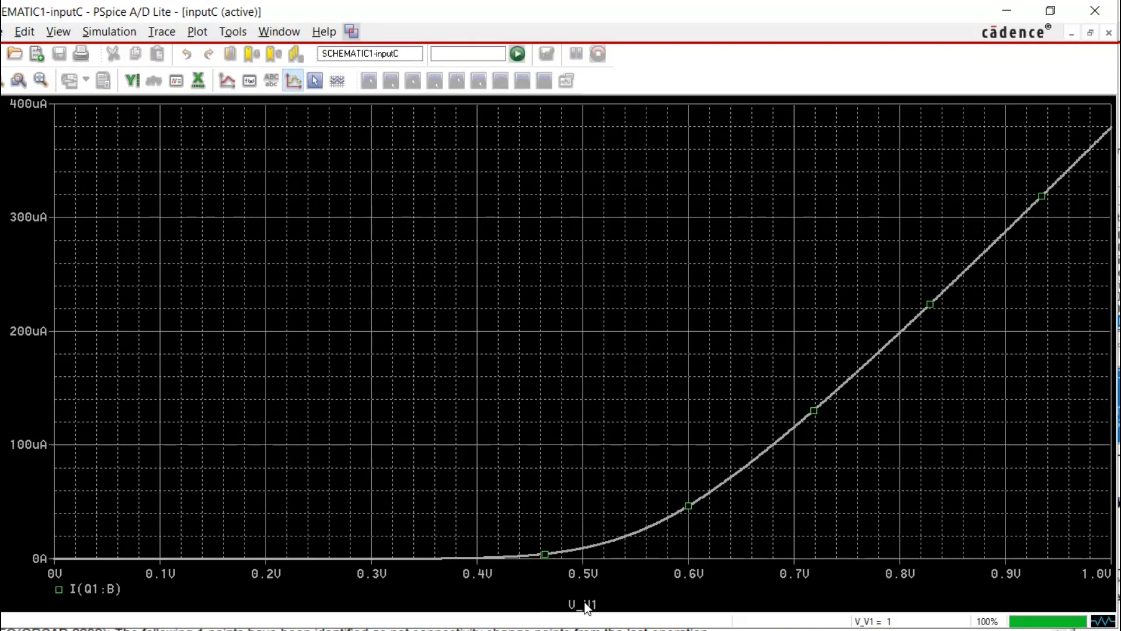
- Open the plot's X-axis variable selection and filter out currents, power and alias names from the listed output variables
key("alt+Tab")
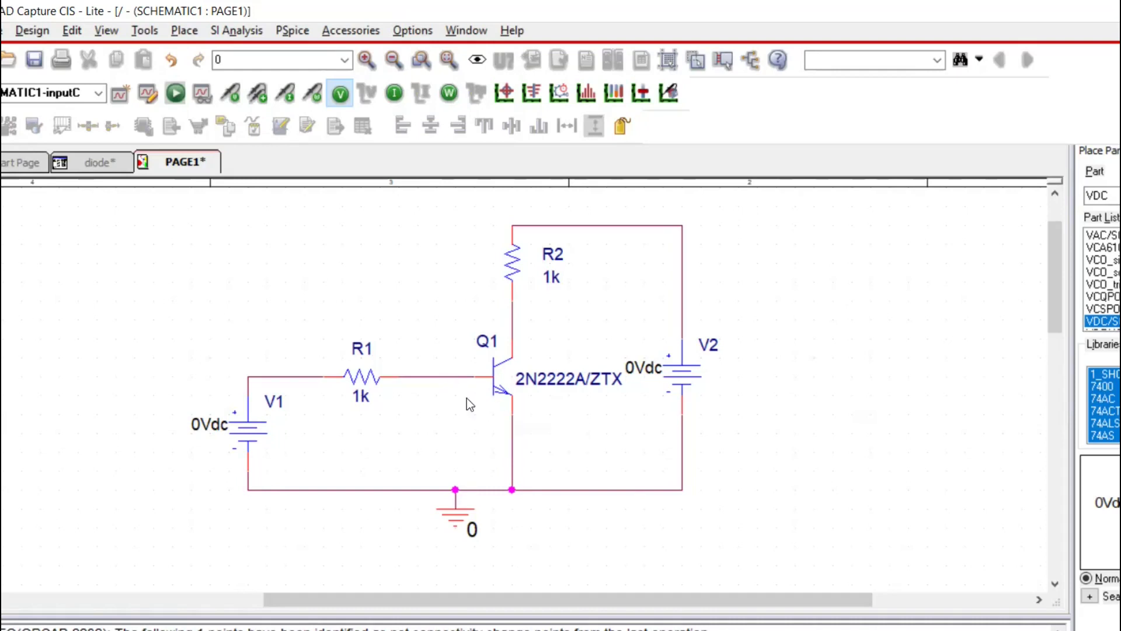
key("F11")
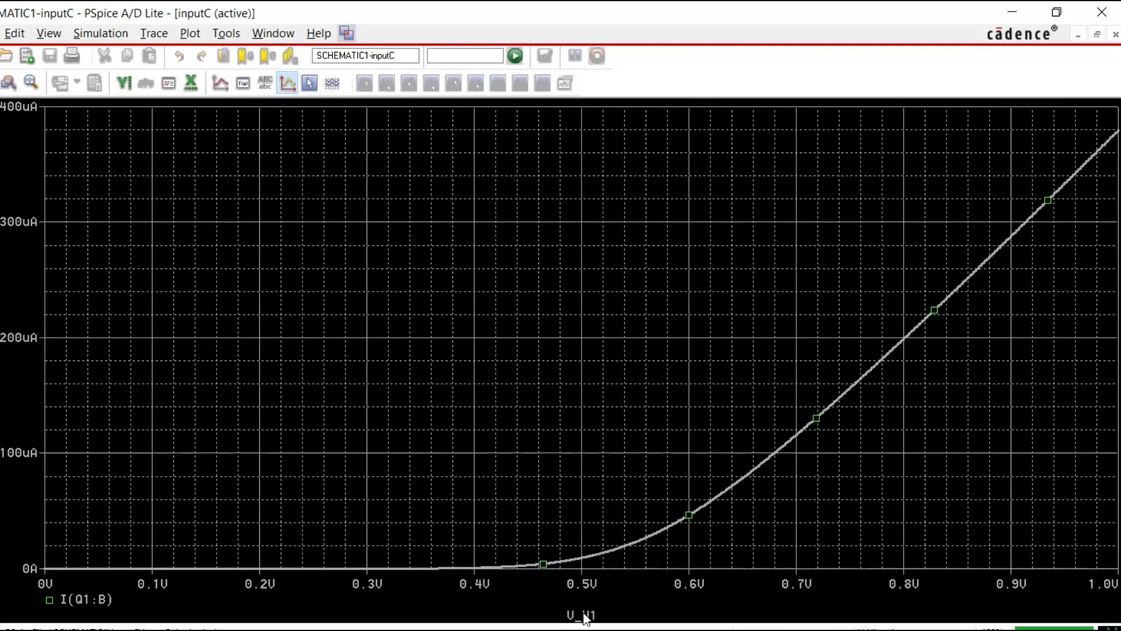
left_click(193, 36)
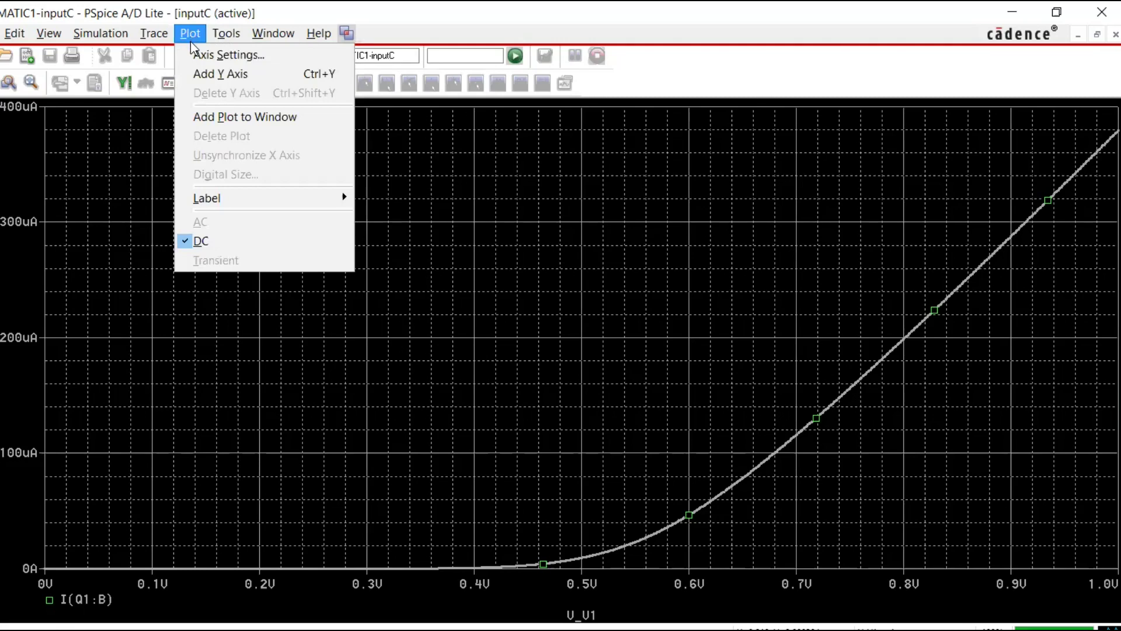
left_click(226, 62)
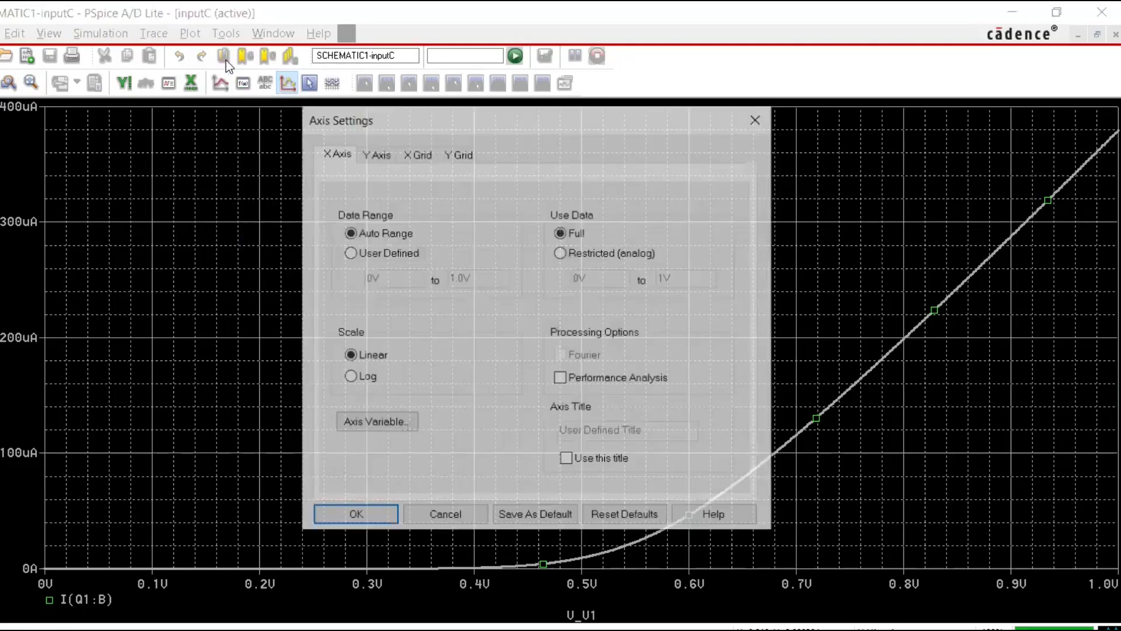
left_click(374, 422)
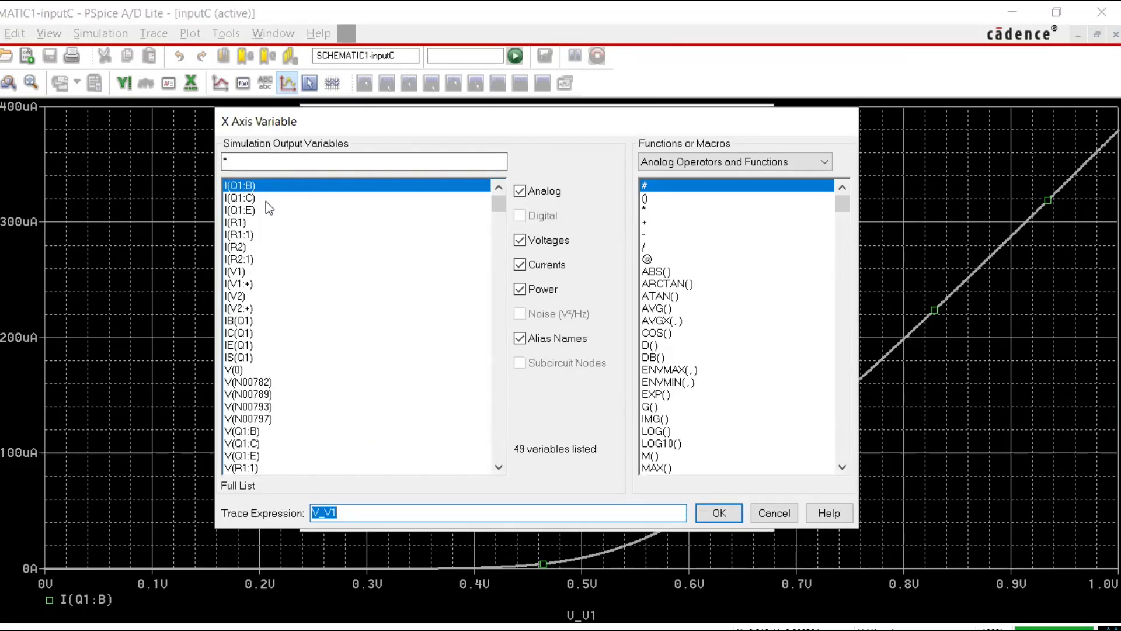
left_click(534, 266)
left_click(525, 292)
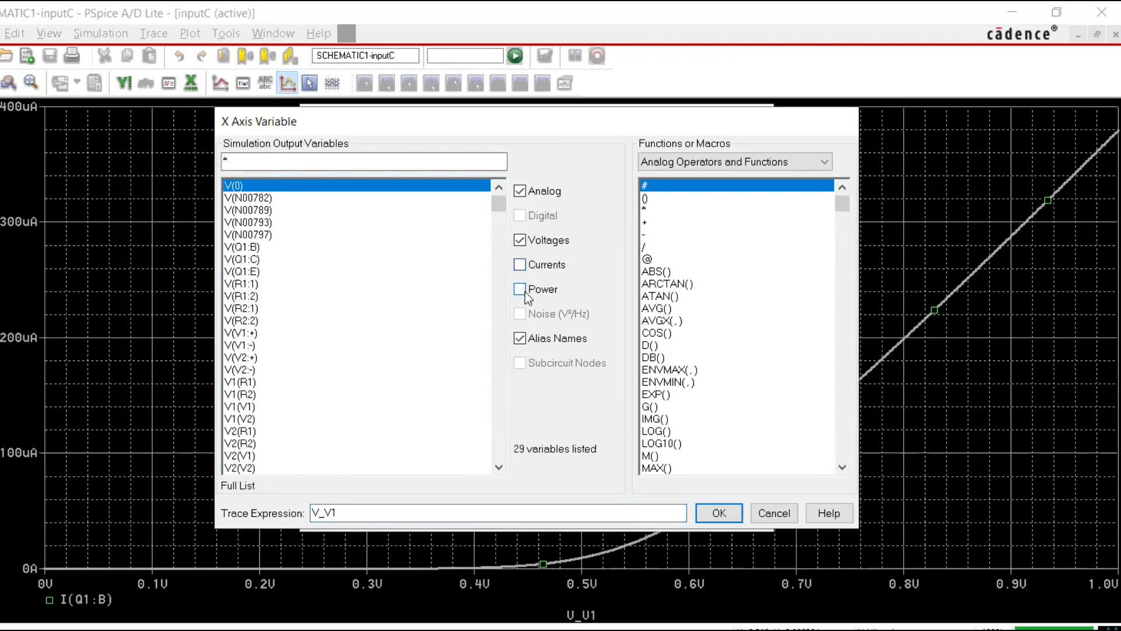
left_click(528, 339)
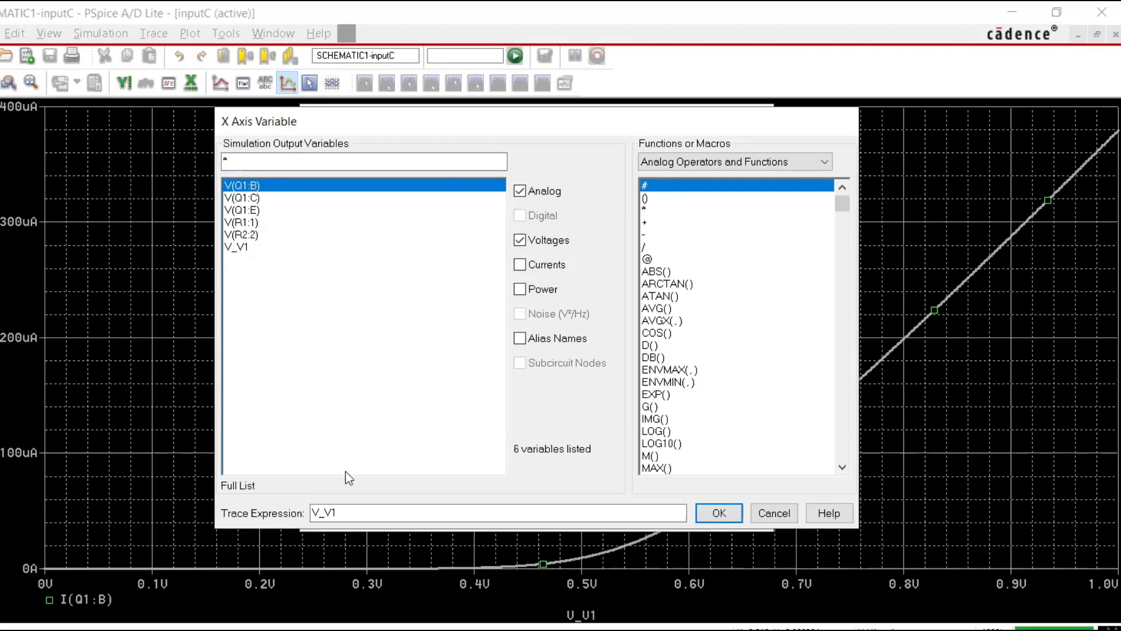
- Replace the X-axis variable with the base-emitter voltage V(Q1:B)-V(Q1:E) and apply the axis settings
left_click(349, 513)
left_click_drag(349, 513, 239, 500)
key("BackSpace")
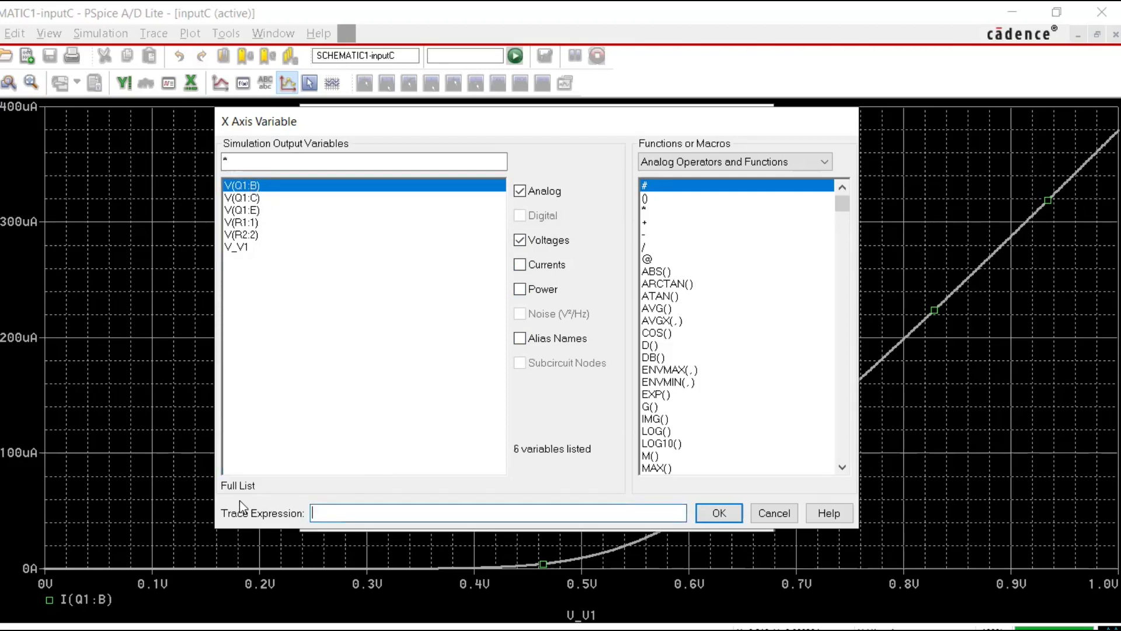
left_click(253, 186)
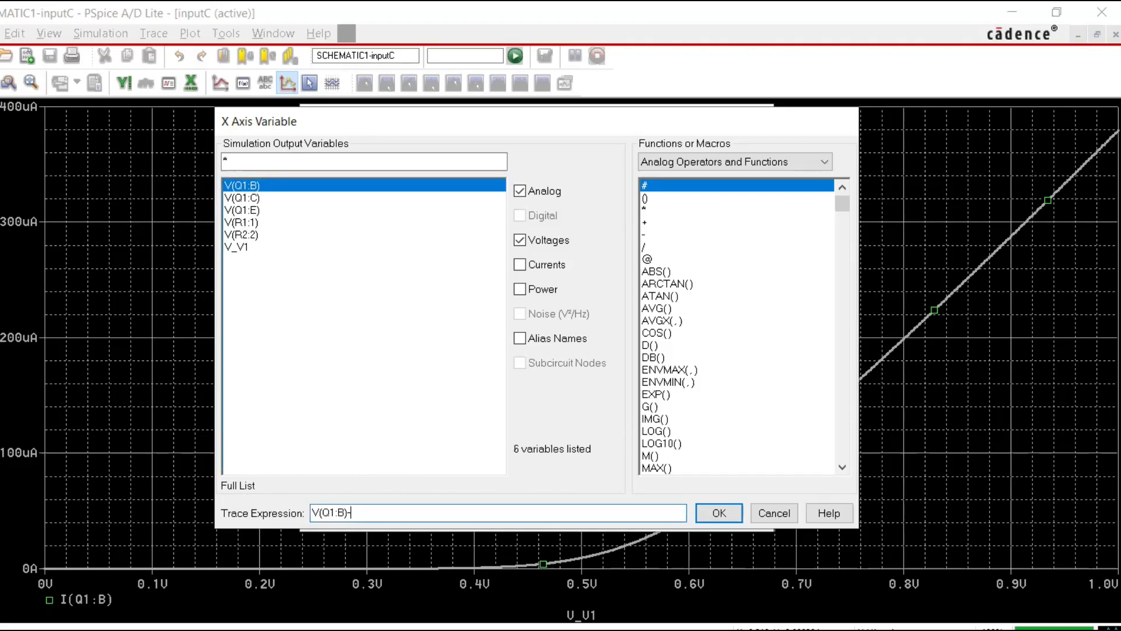
type("-")
left_click(253, 212)
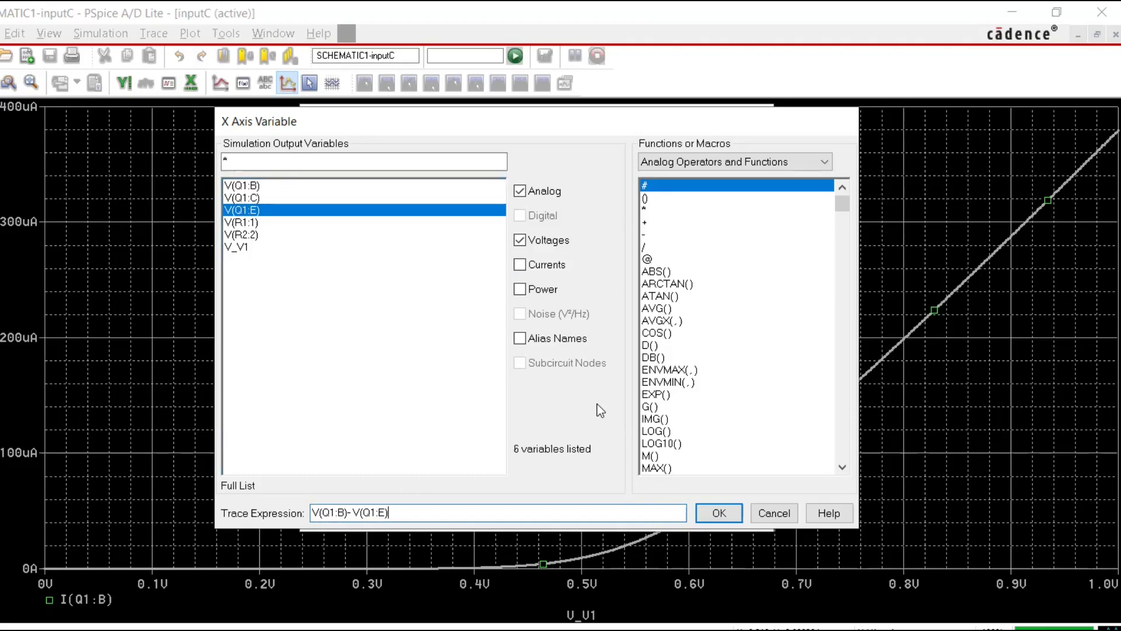
left_click(718, 512)
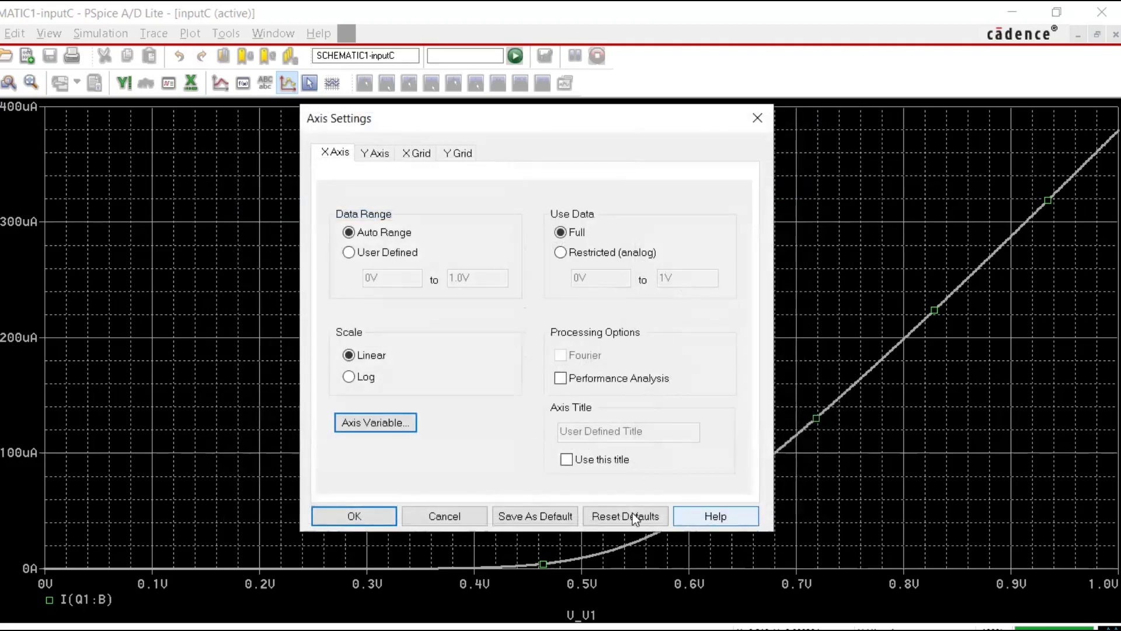
left_click(339, 517)
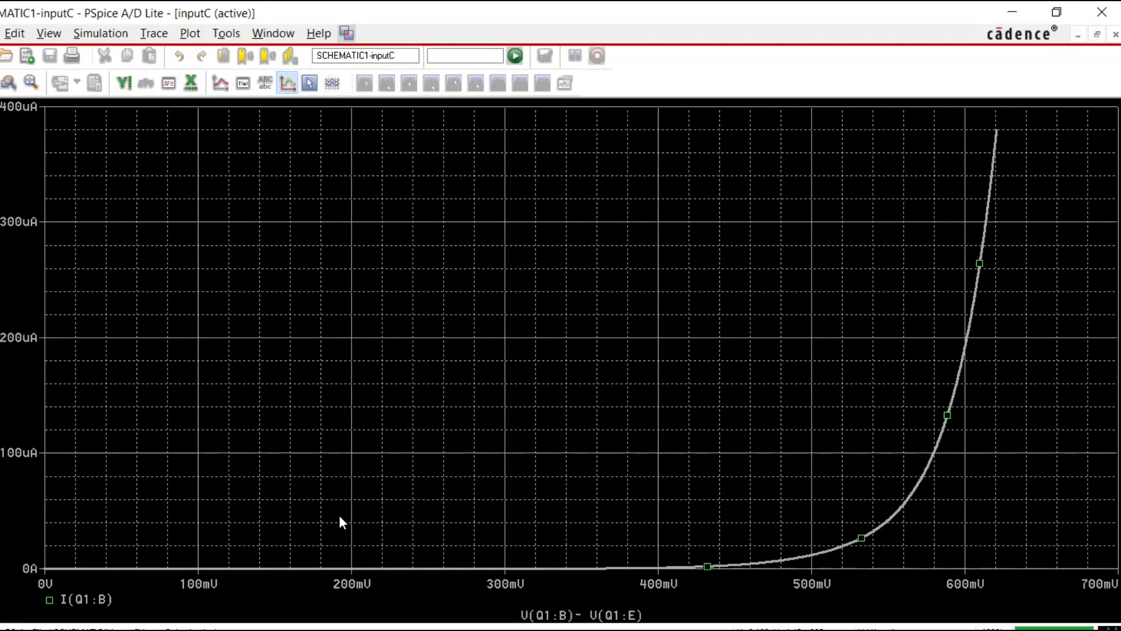
right_click(853, 405)
left_click(962, 362)
right_click(960, 362)
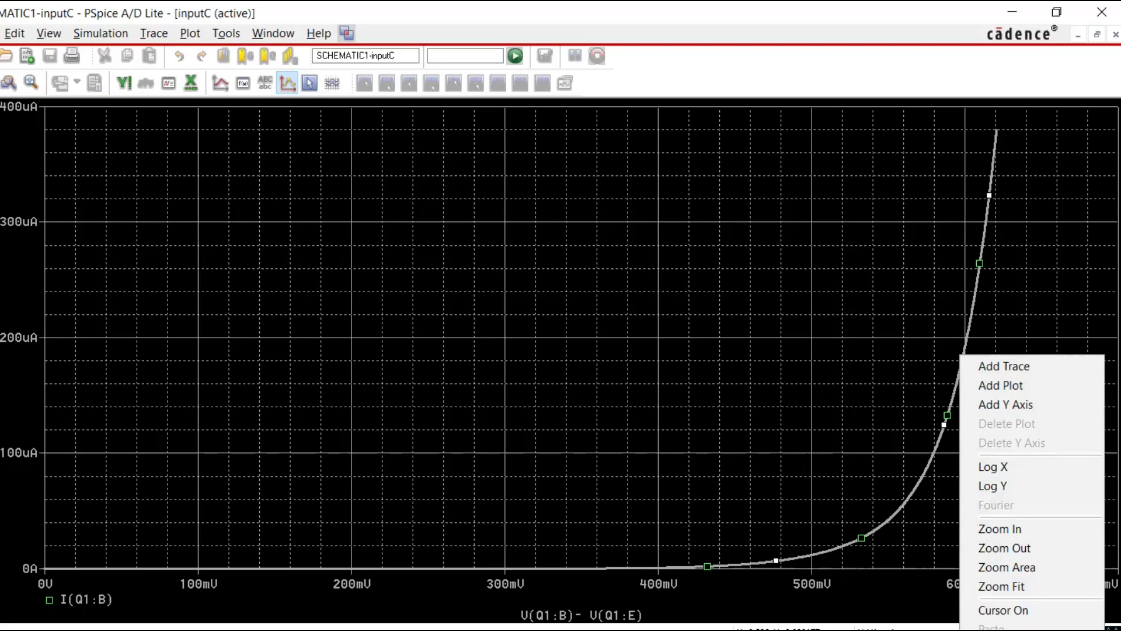
key("Escape")
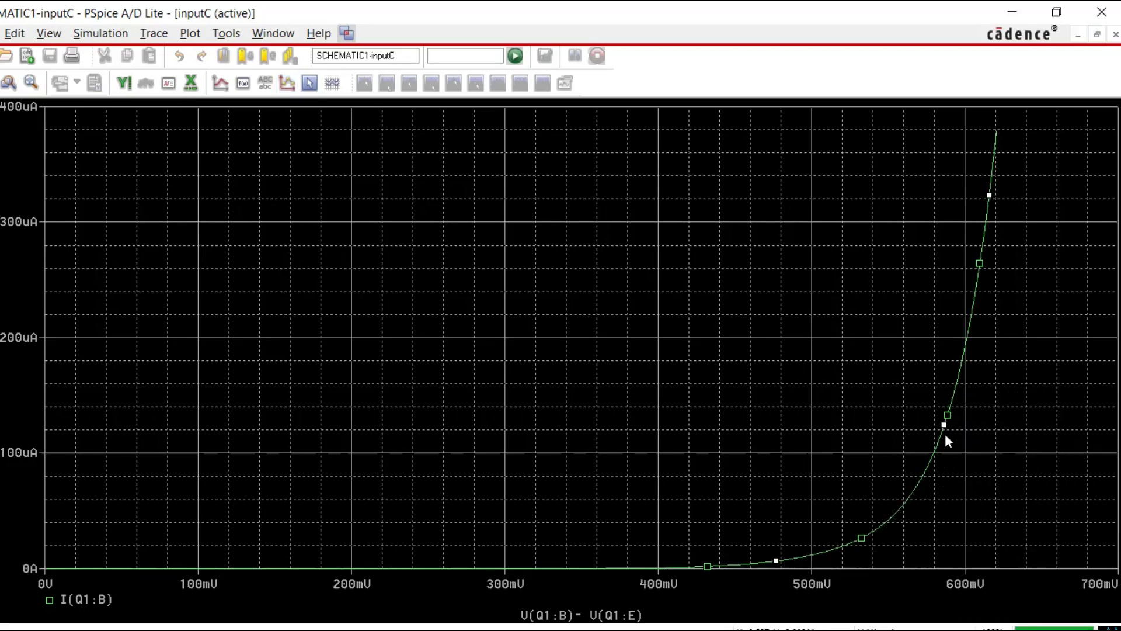
right_click(948, 416)
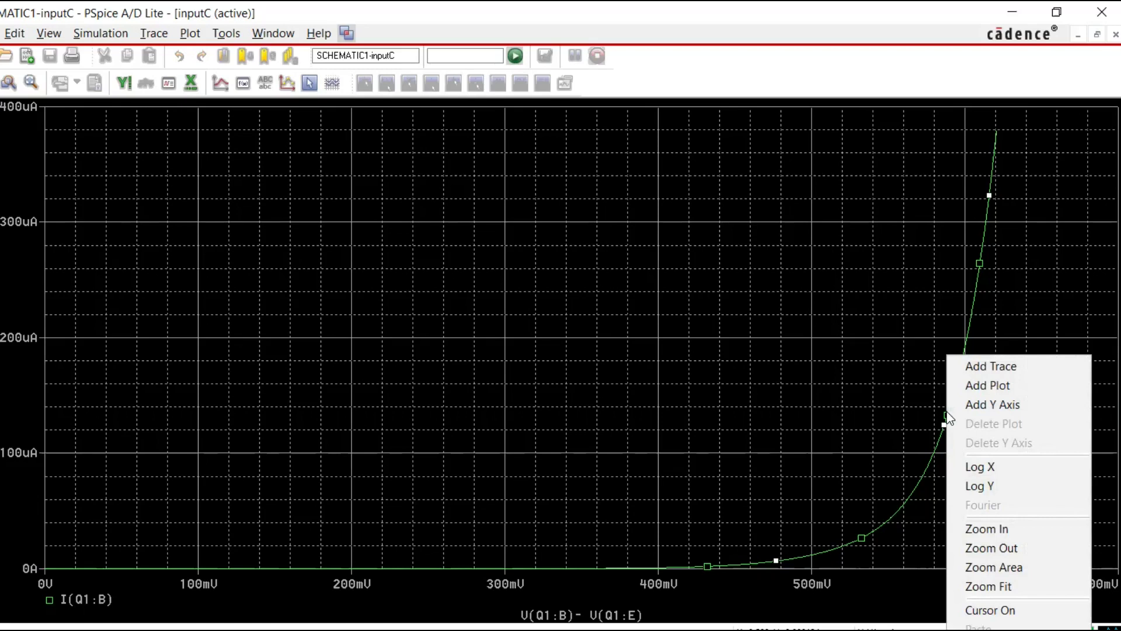
left_click(990, 610)
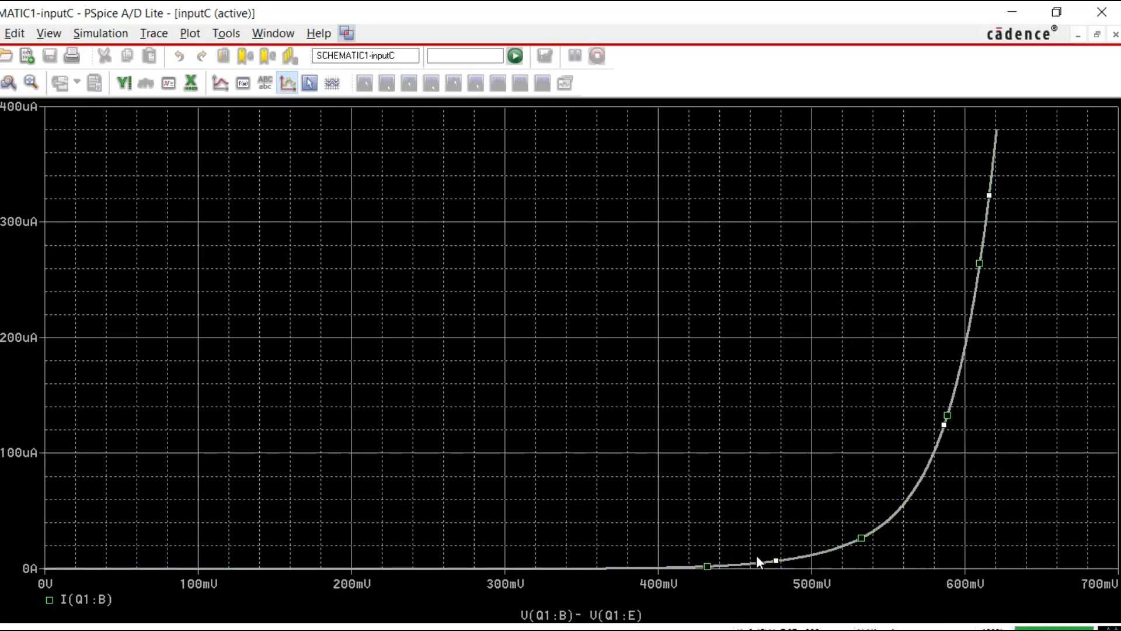
- Thicken the I(Q1:B) trace by giving it the sixth line width in its trace properties
right_click(919, 478)
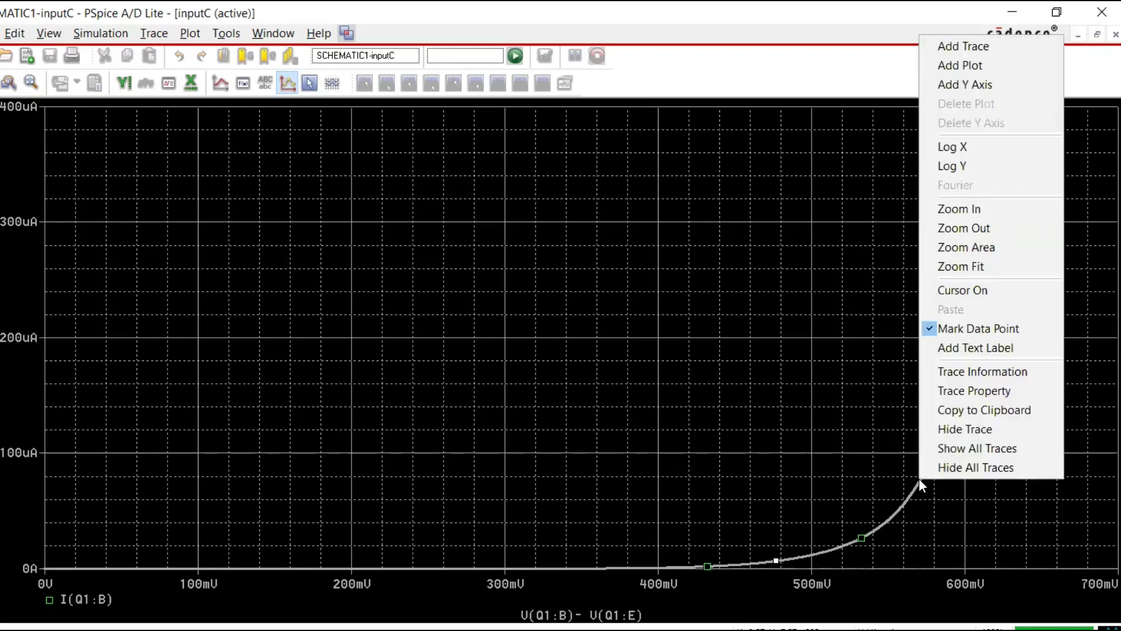
left_click(979, 391)
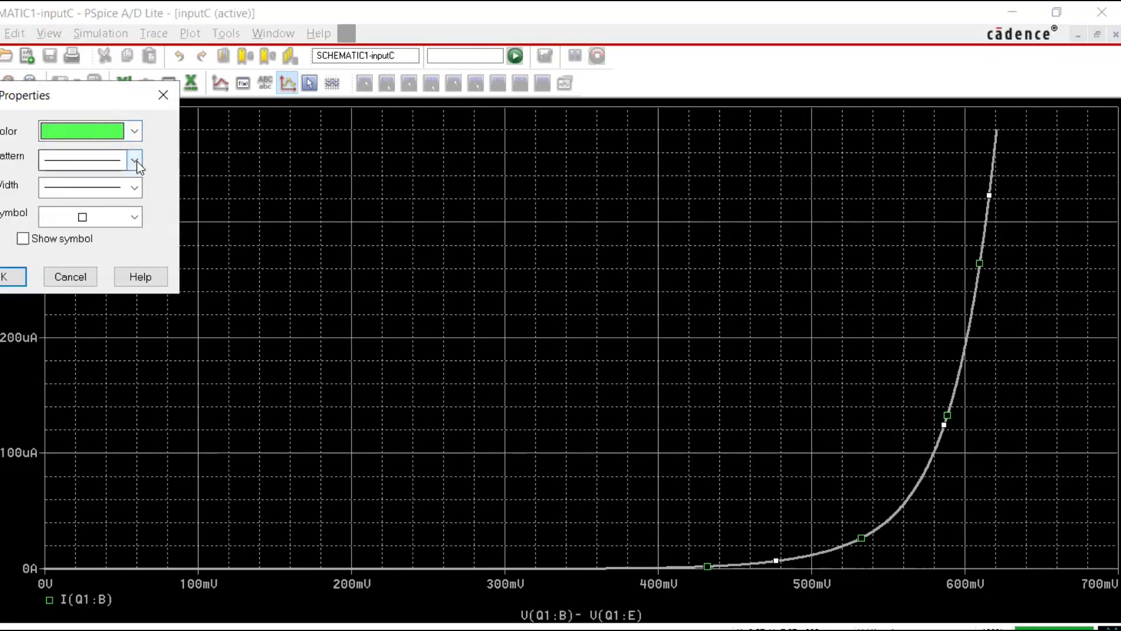
left_click(135, 187)
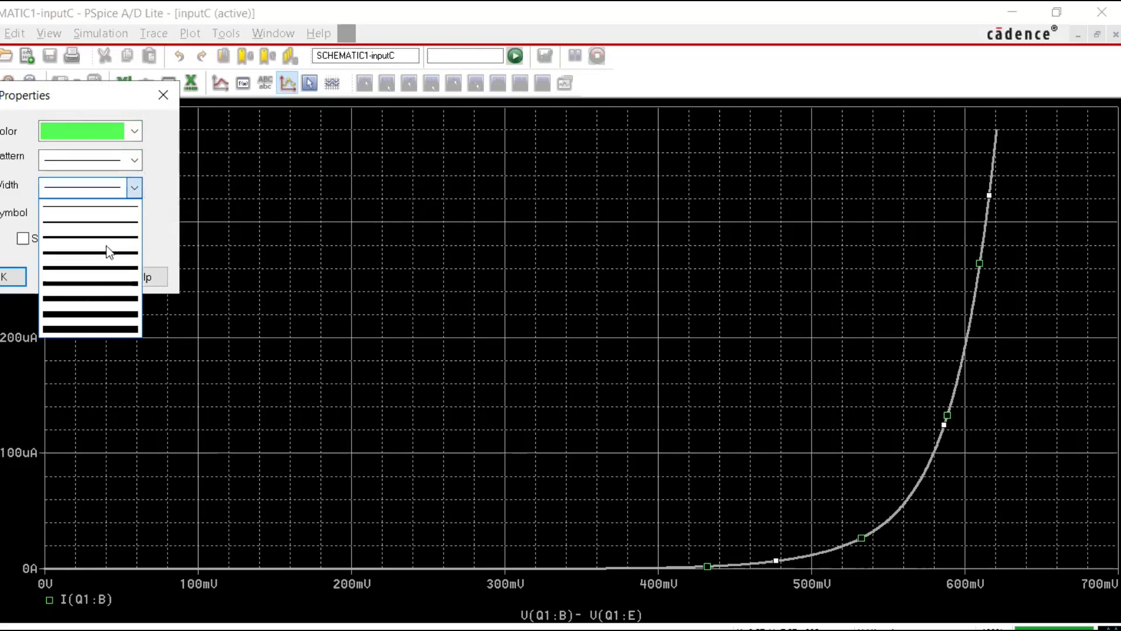
left_click(90, 284)
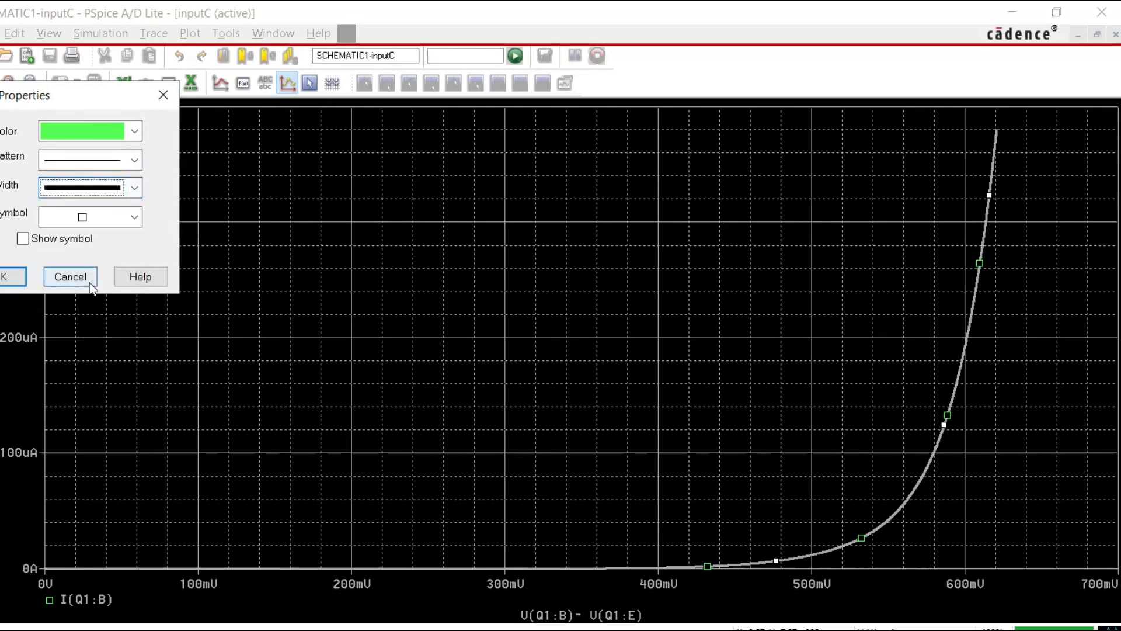
left_click(15, 277)
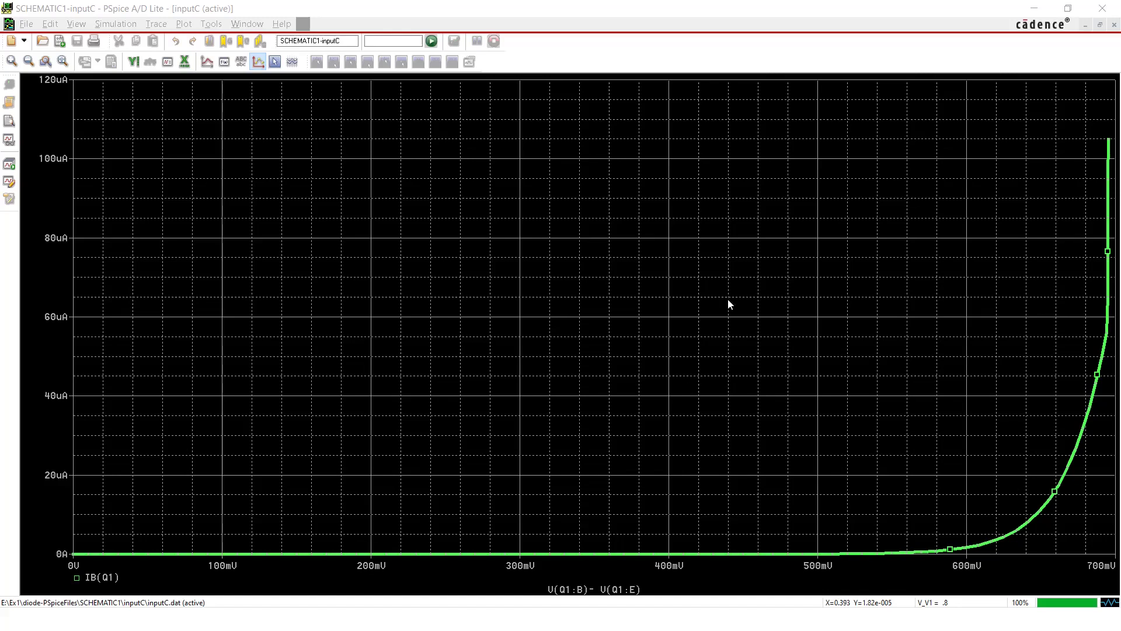
- Switch to the OrCAD Capture schematic and set the DC value of source V2 to 12Vdc
key("alt+Tab")
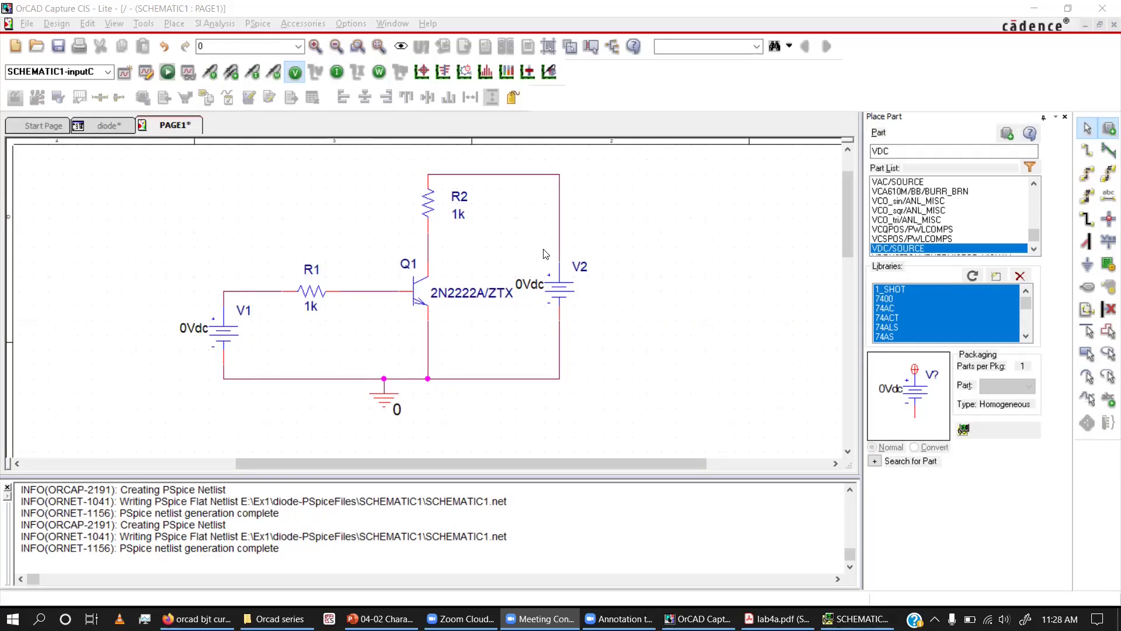
double_click(527, 285)
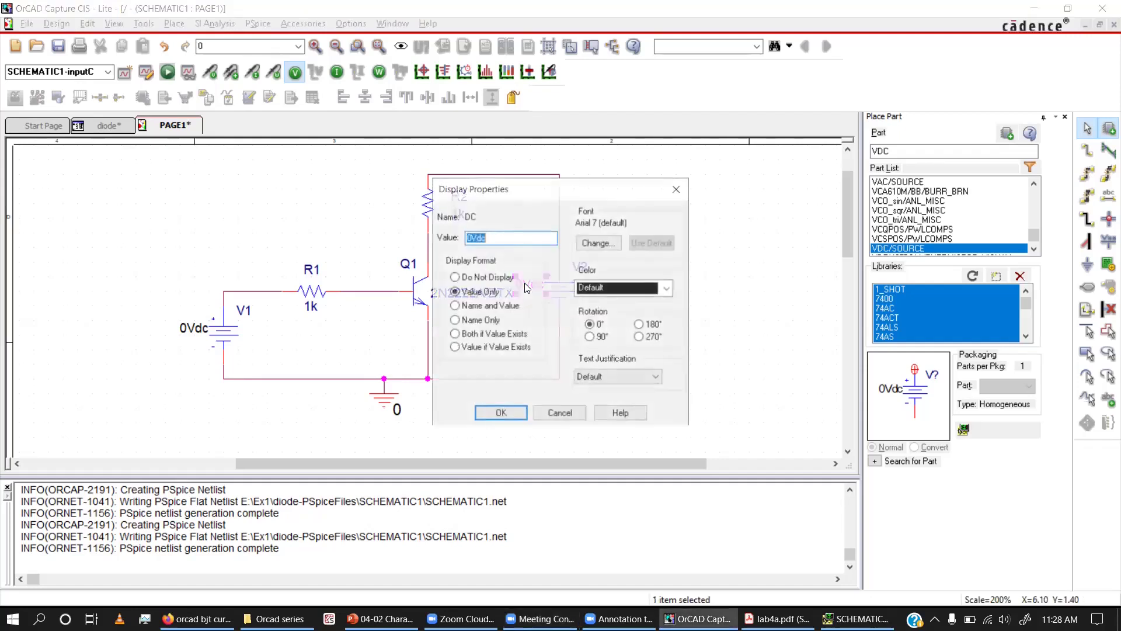
left_click(469, 237)
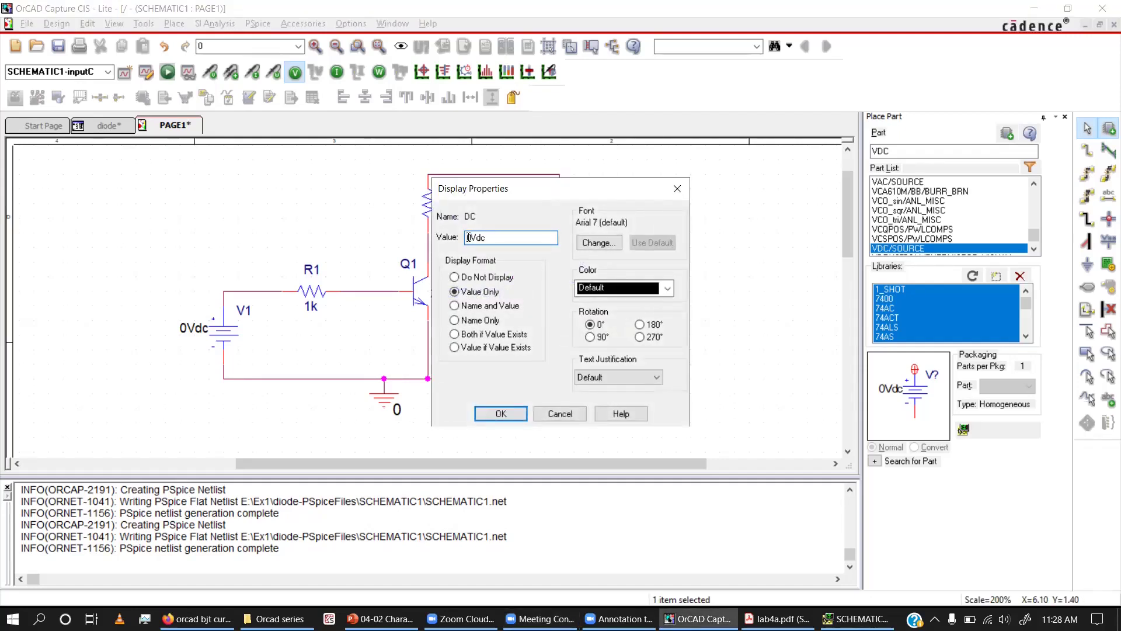
key("Delete")
type("12")
left_click(483, 412)
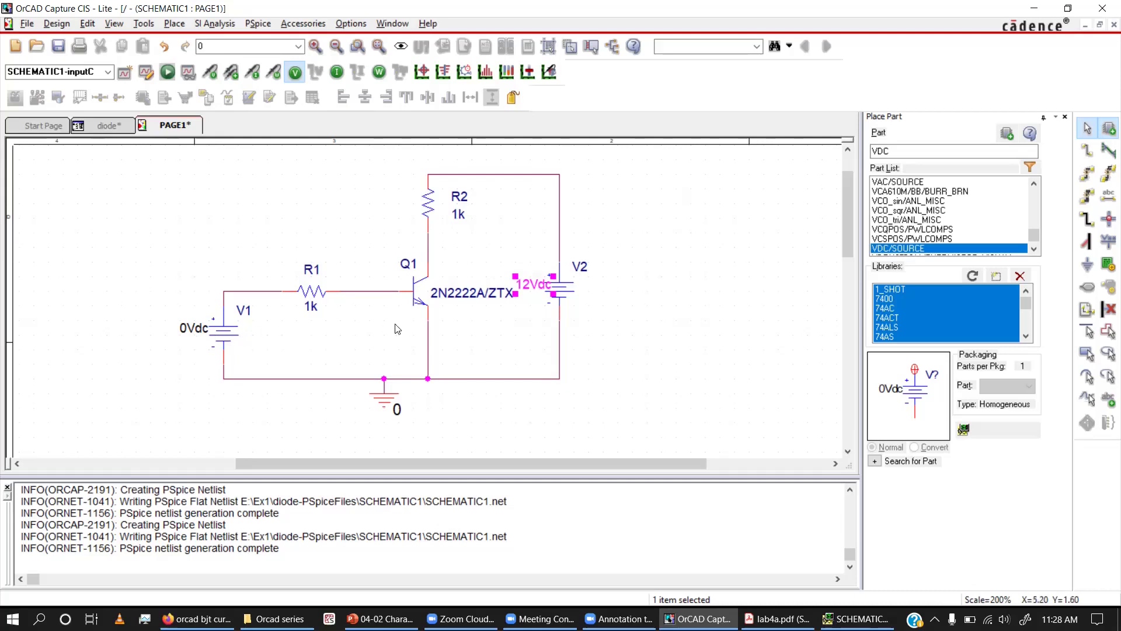
- Edit the inputC simulation profile so the V1 sweep starts at 0.4 and ends at 0.8
left_click(146, 73)
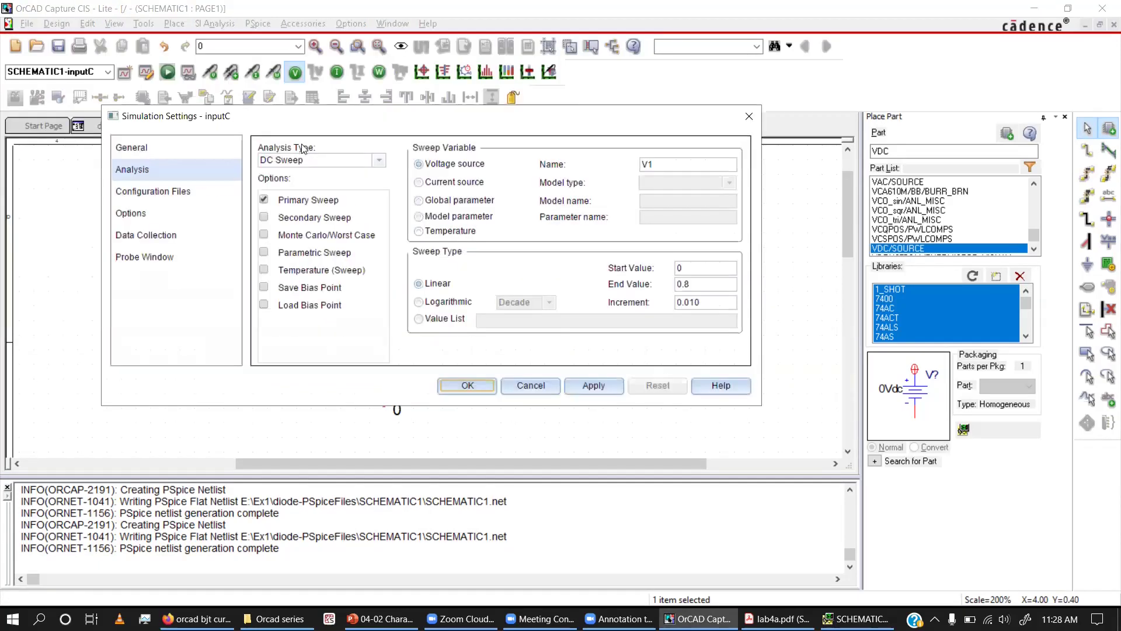
left_click(657, 165)
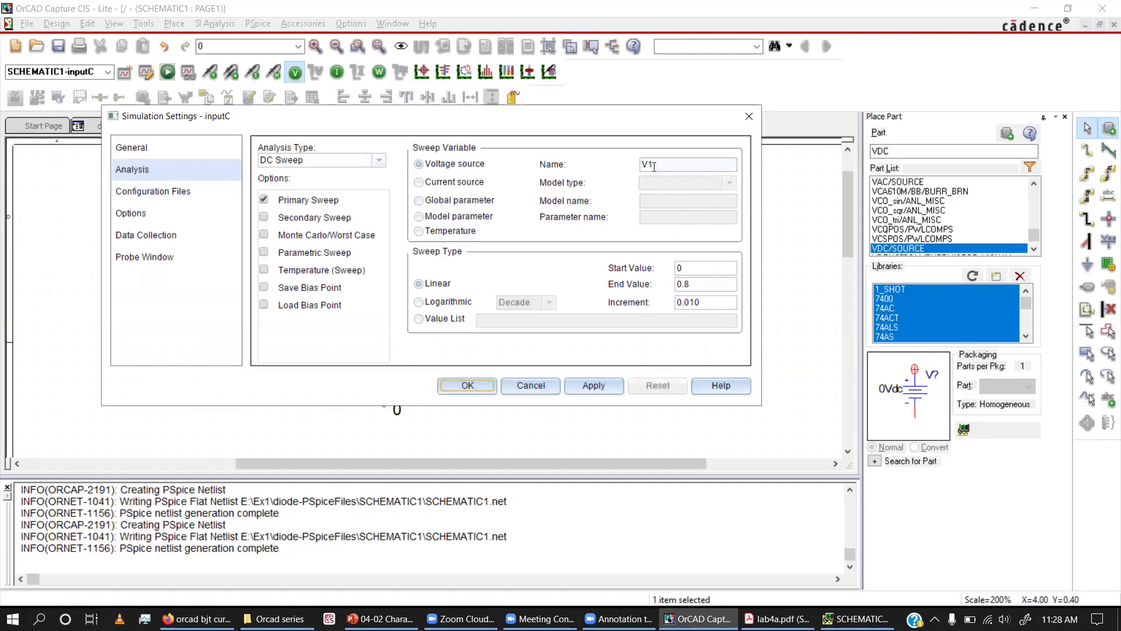
left_click(704, 304)
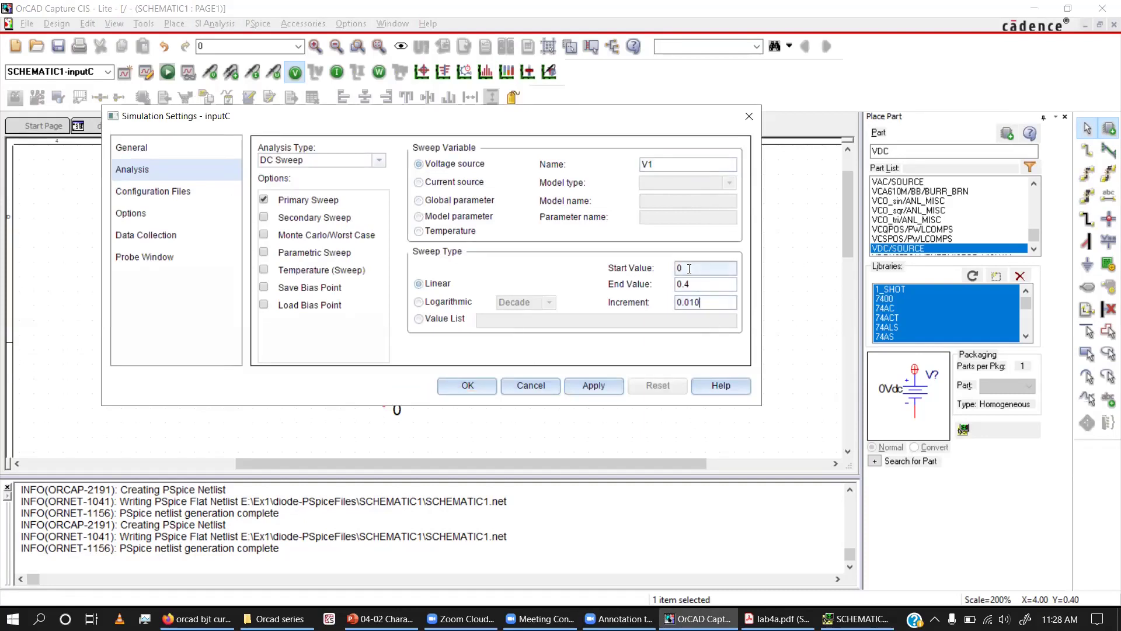
left_click(689, 269)
type("4")
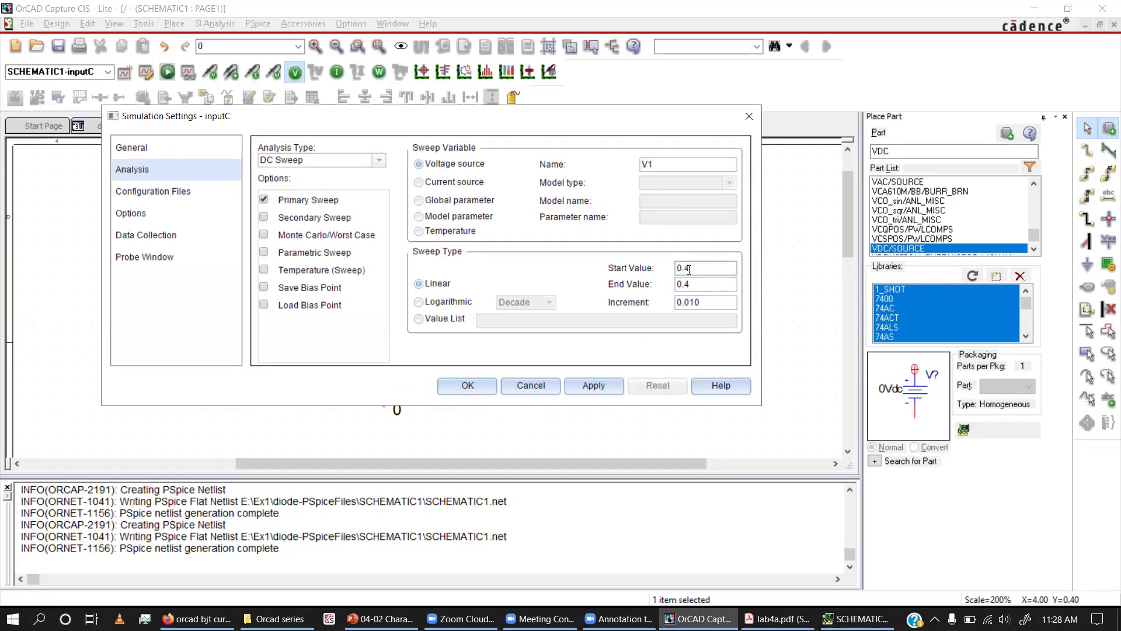
key("Tab")
left_click(695, 287)
key("BackSpace")
type("8")
left_click(467, 385)
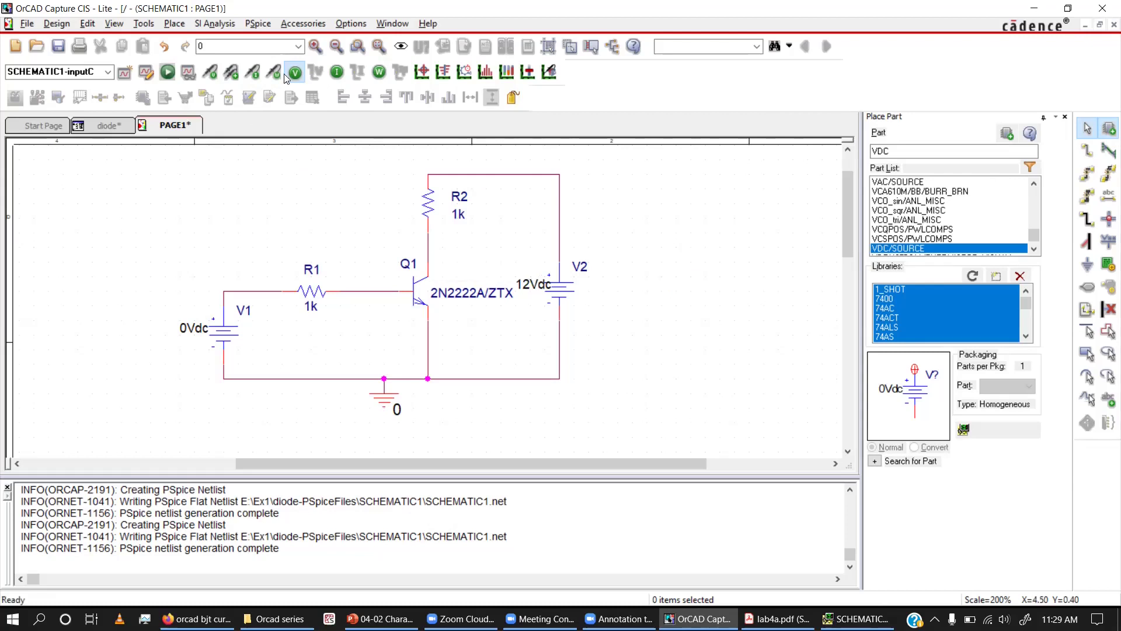
- Place a current marker on Q1's collector pin and run the PSpice simulation to plot IC(Q1)
left_click(252, 72)
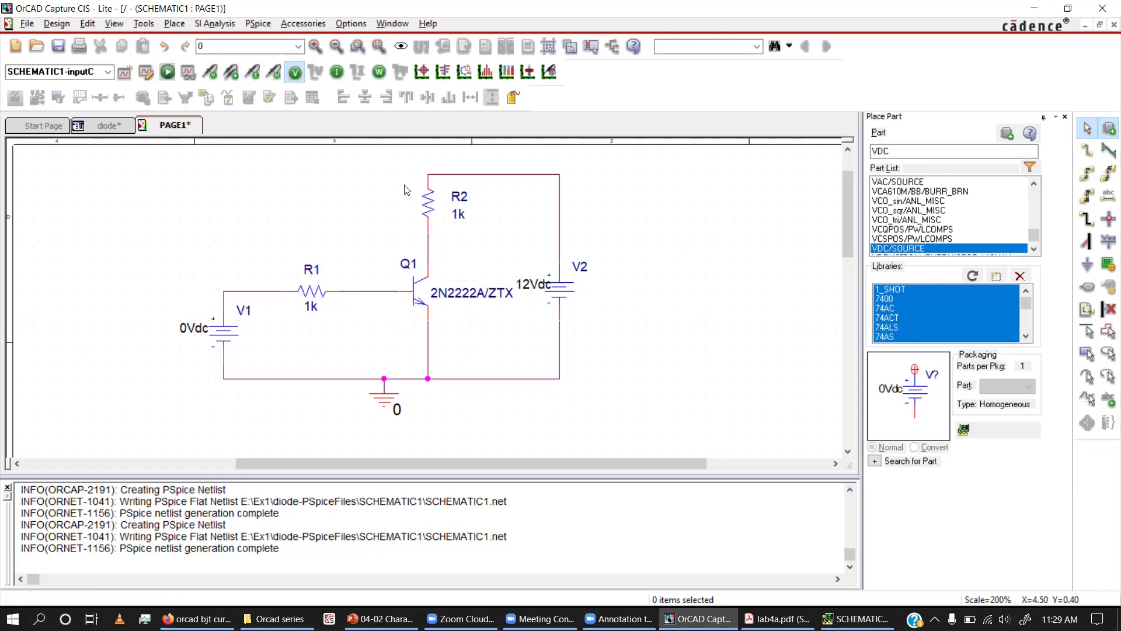
left_click(431, 261)
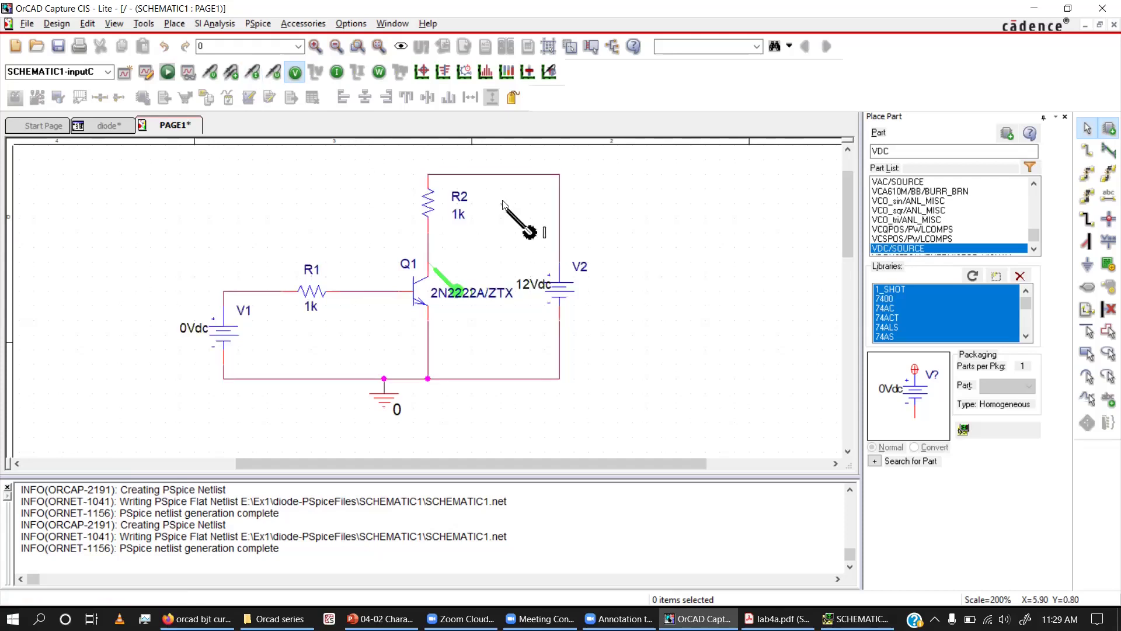
key("Escape")
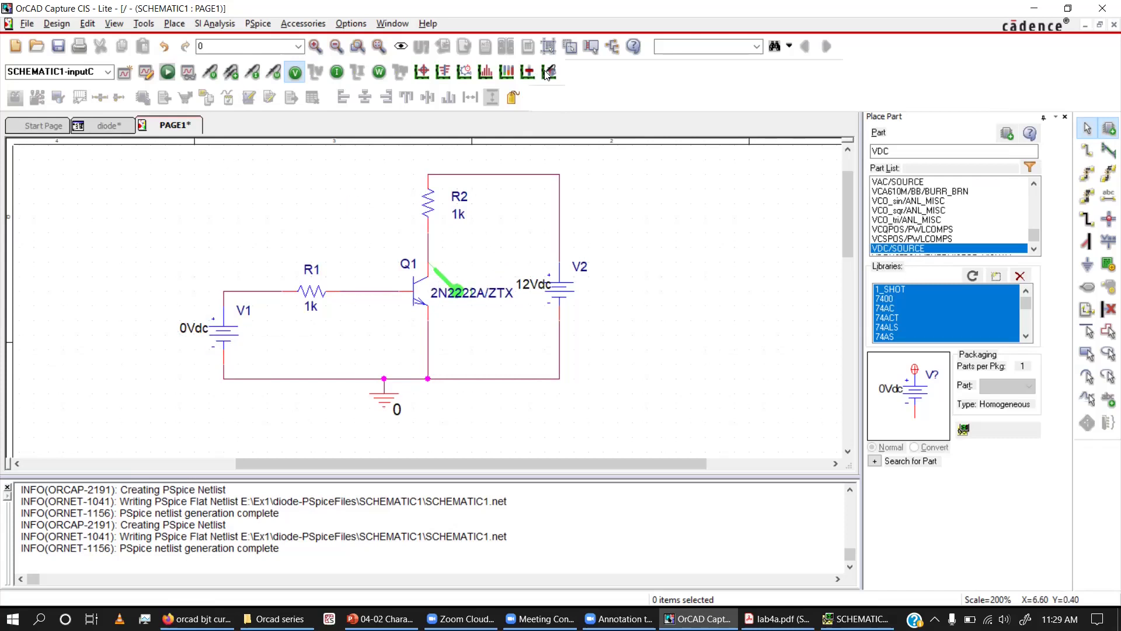
left_click(169, 72)
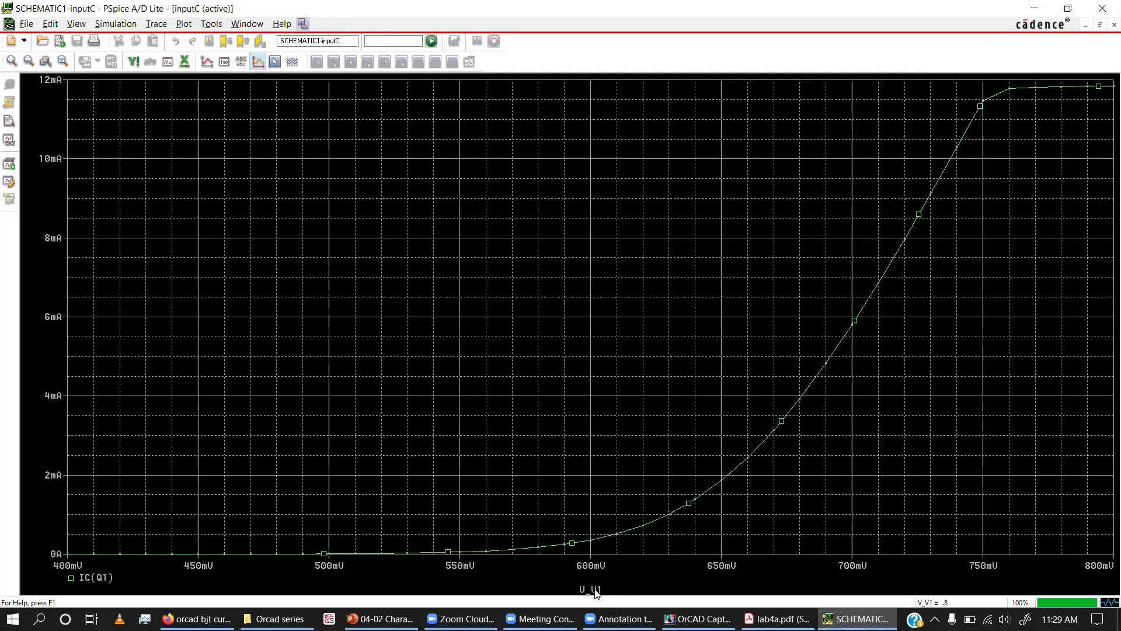
- Set the IC(Q1) plot's X axis variable to the base current IB(Q1)
left_click(178, 28)
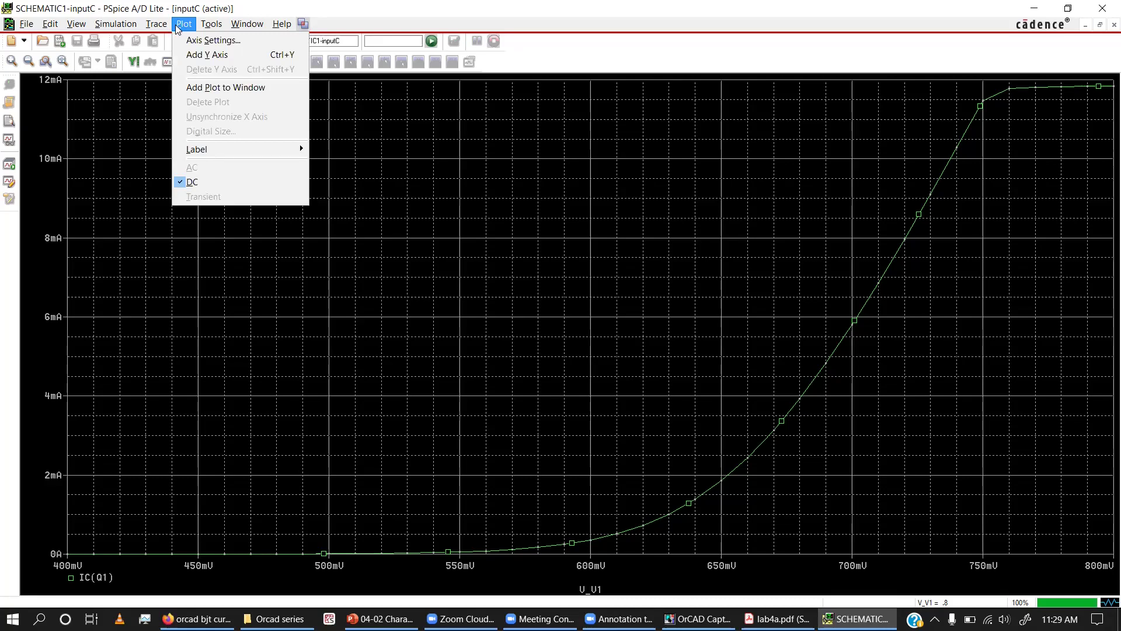
left_click(213, 40)
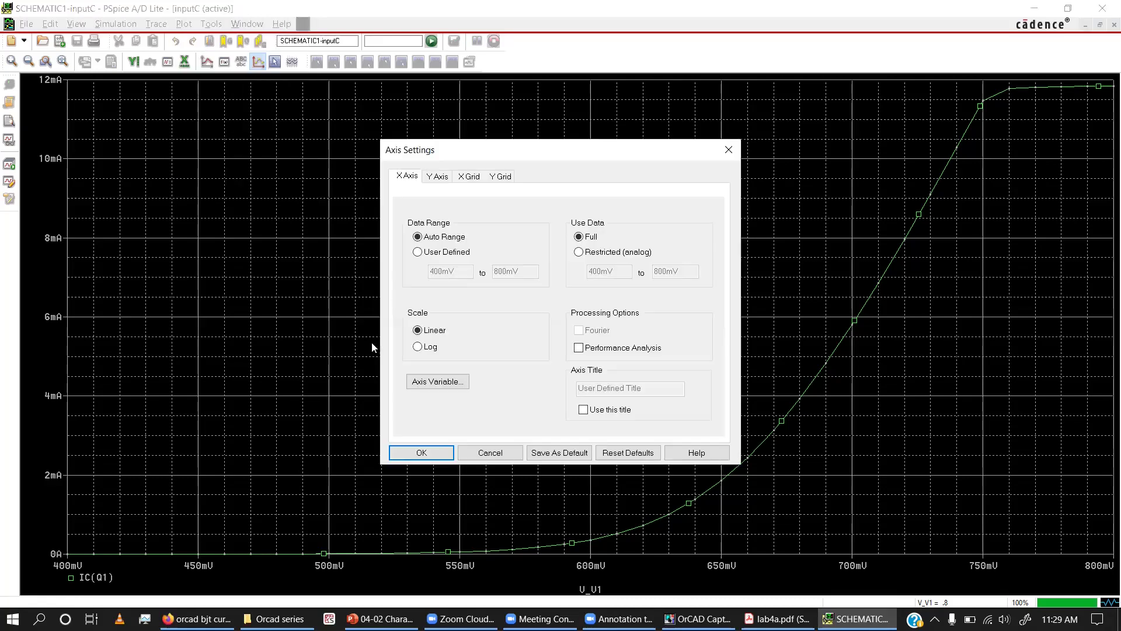
left_click(454, 383)
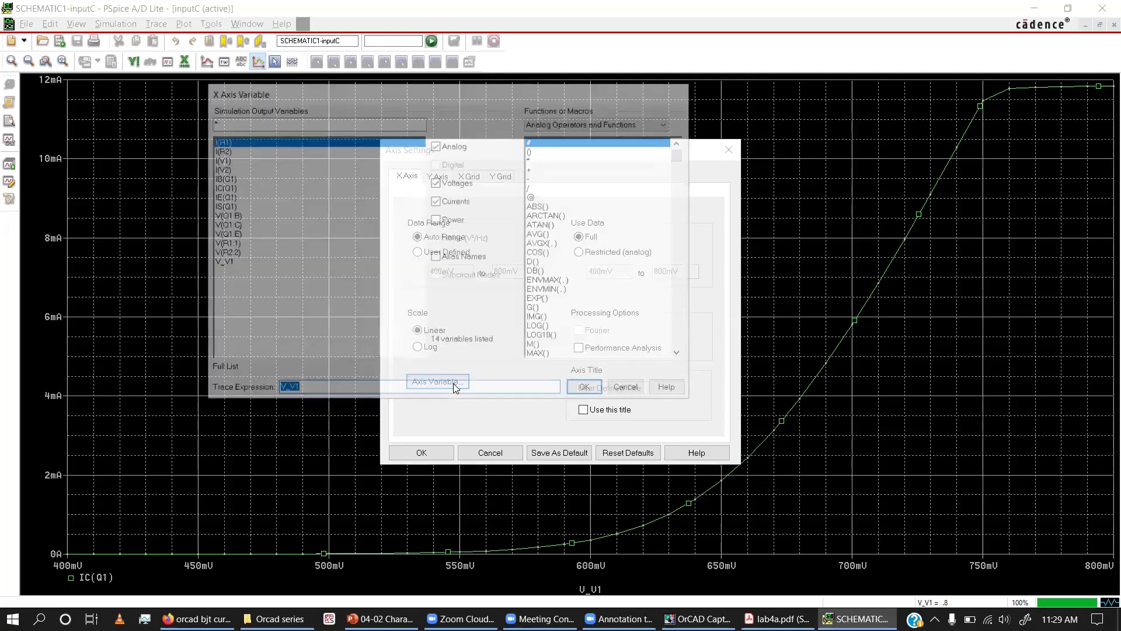
left_click(229, 179)
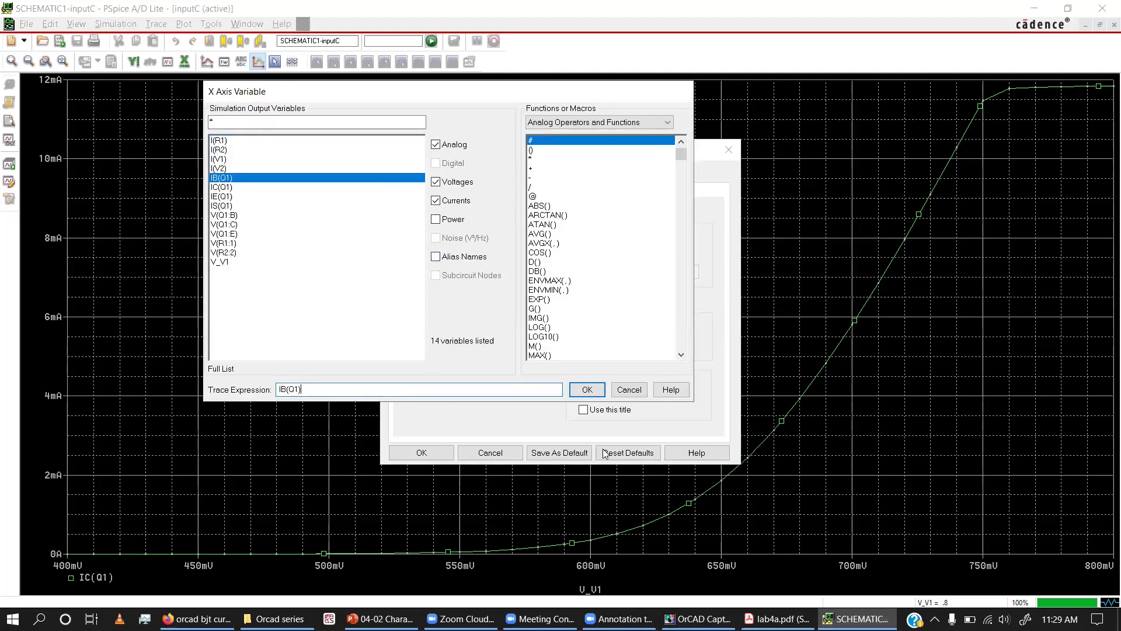
left_click(588, 390)
left_click(420, 451)
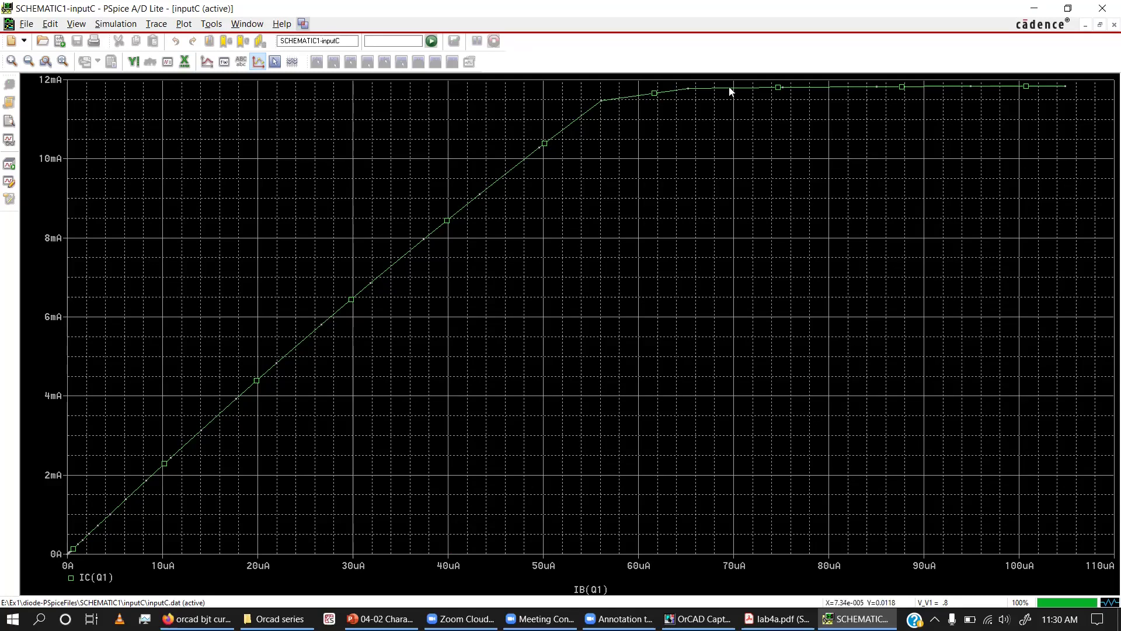
left_click(690, 90)
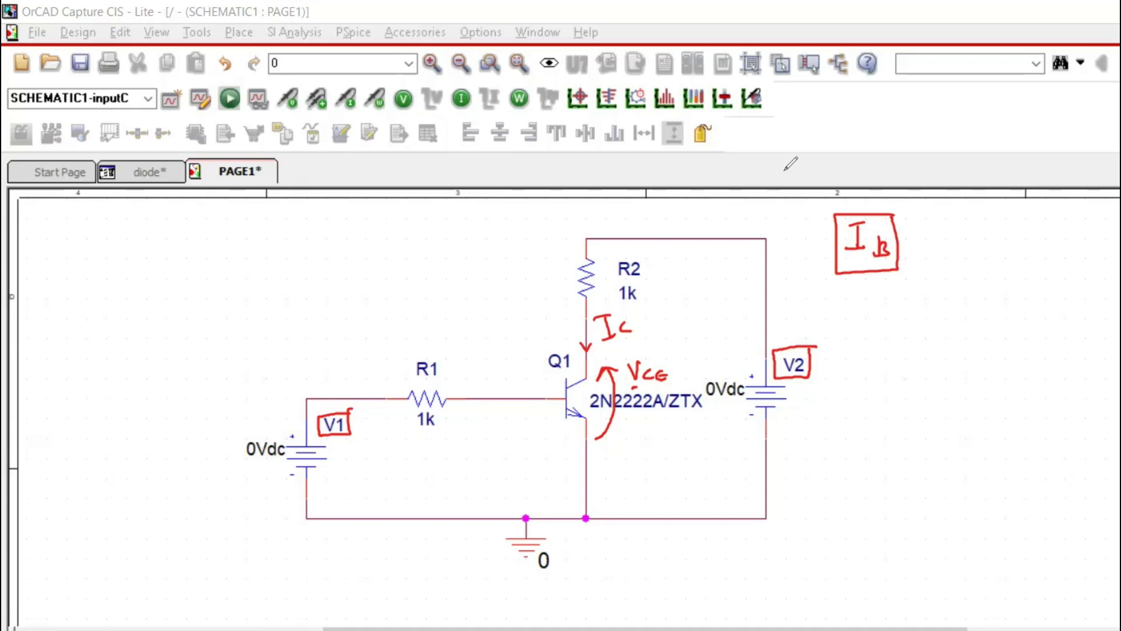
key("e")
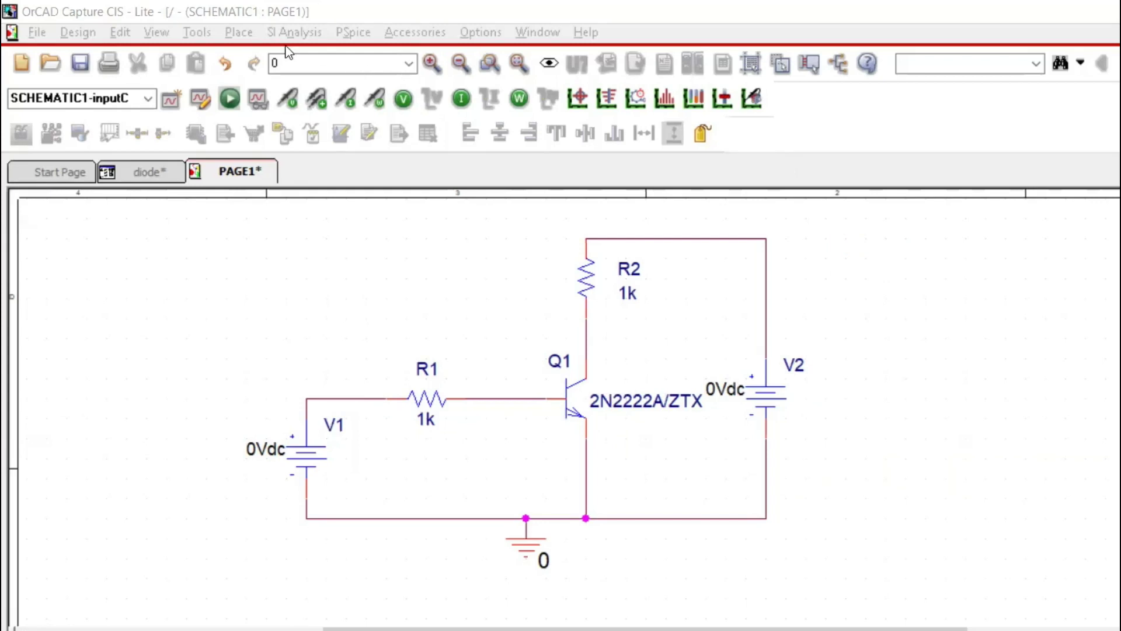
left_click(240, 33)
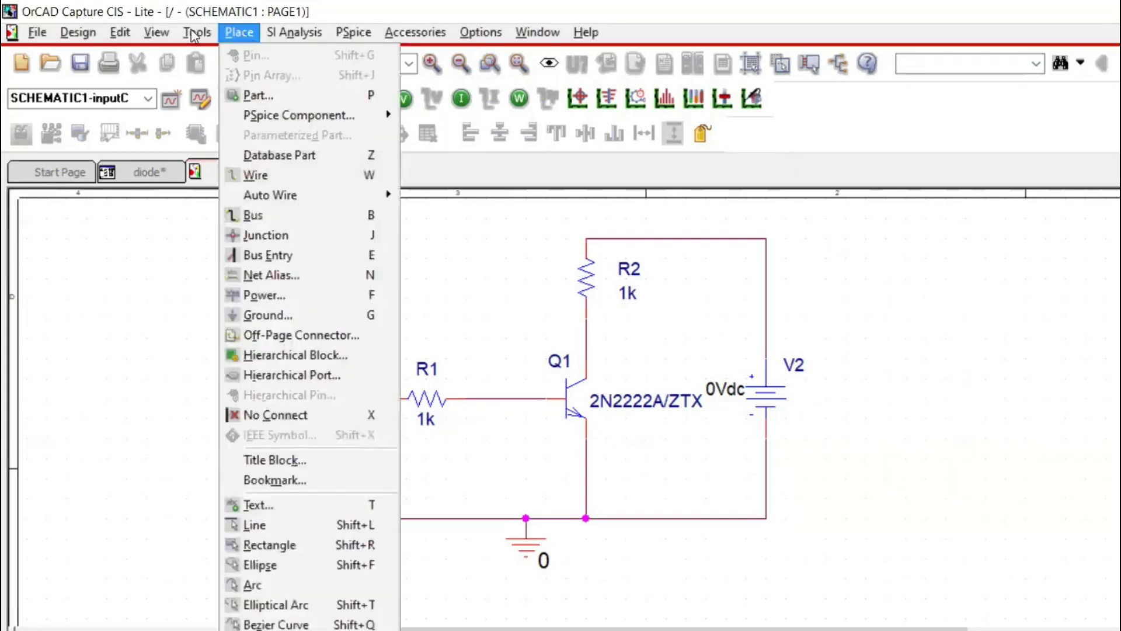
left_click(174, 33)
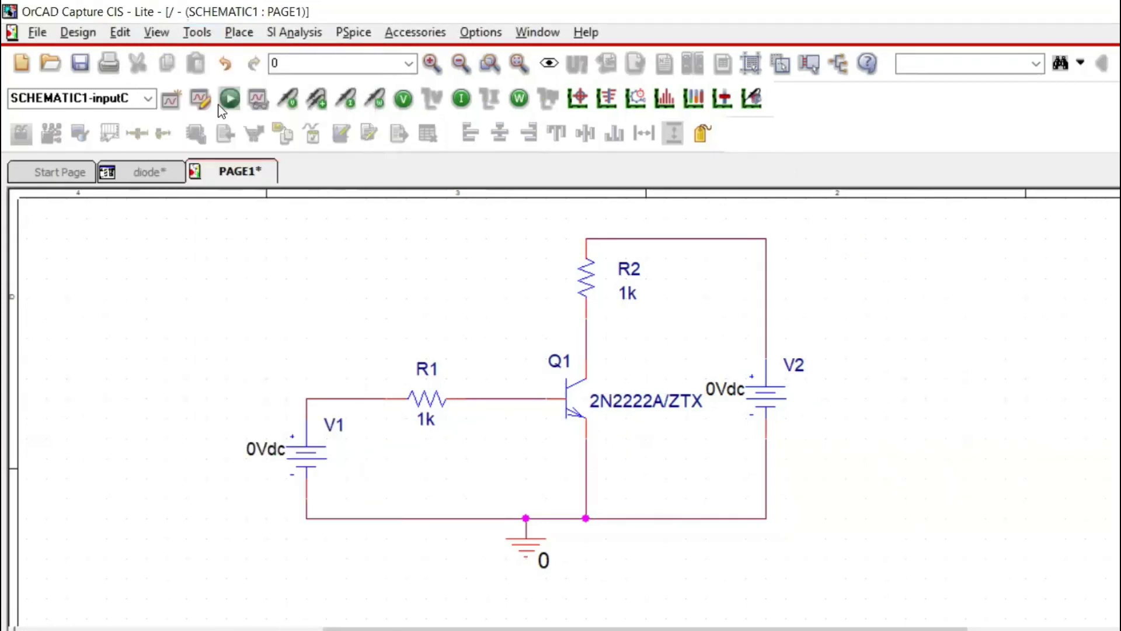
- Edit the inputC simulation profile so the primary DC sweep varies V2 from 0 to 6 in increments of 0.05
left_click(202, 99)
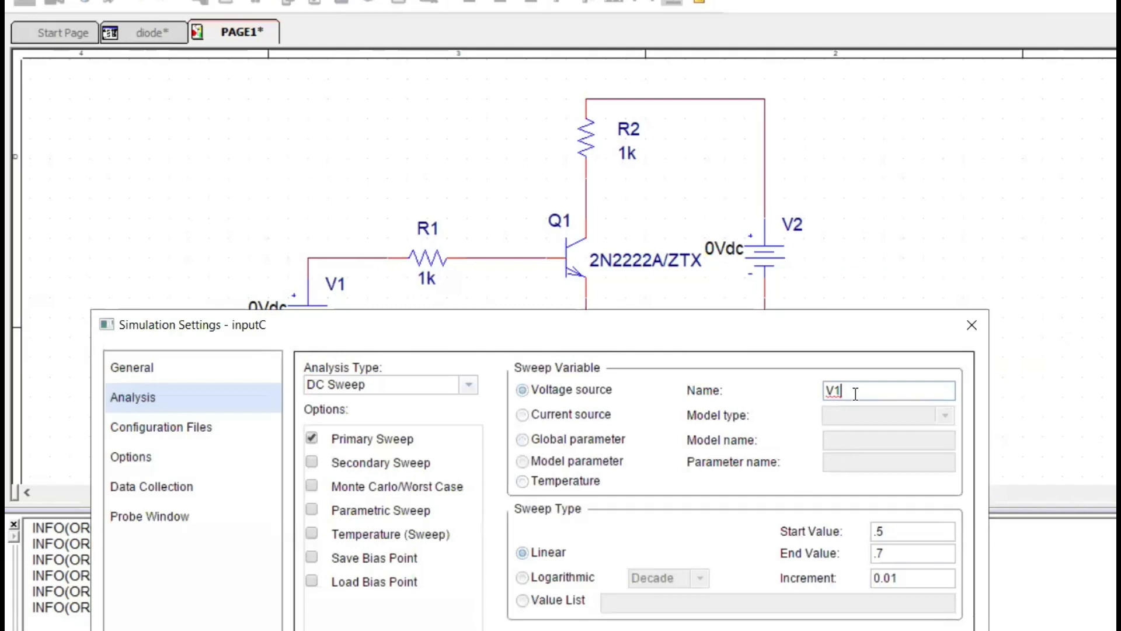
key("BackSpace")
type("2")
double_click(906, 532)
type("0")
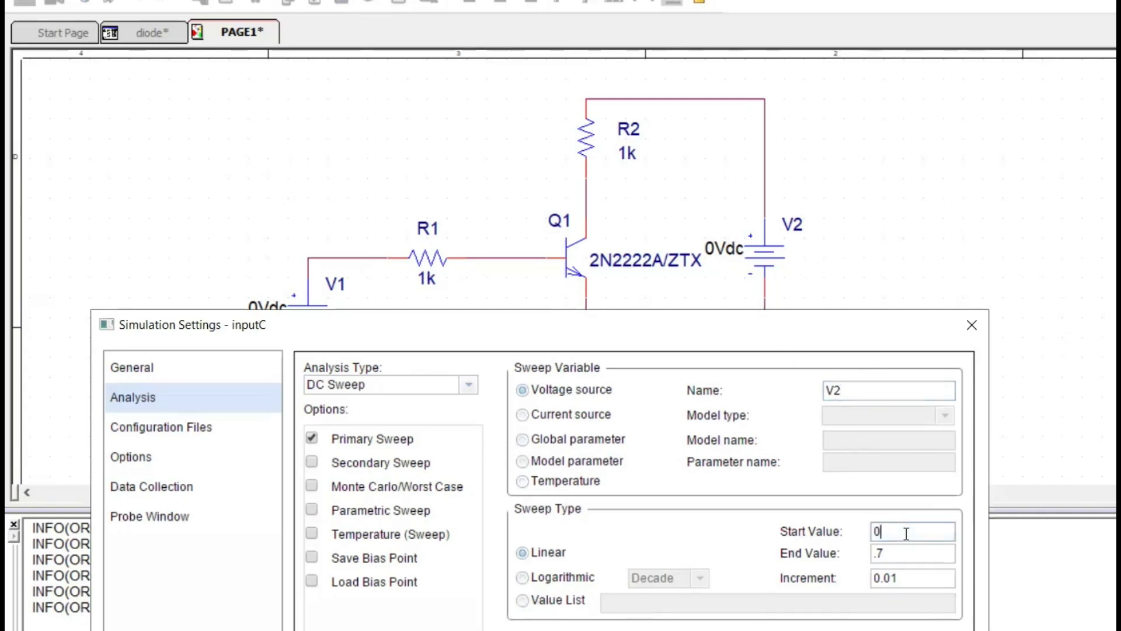
left_click(897, 553)
double_click(898, 553)
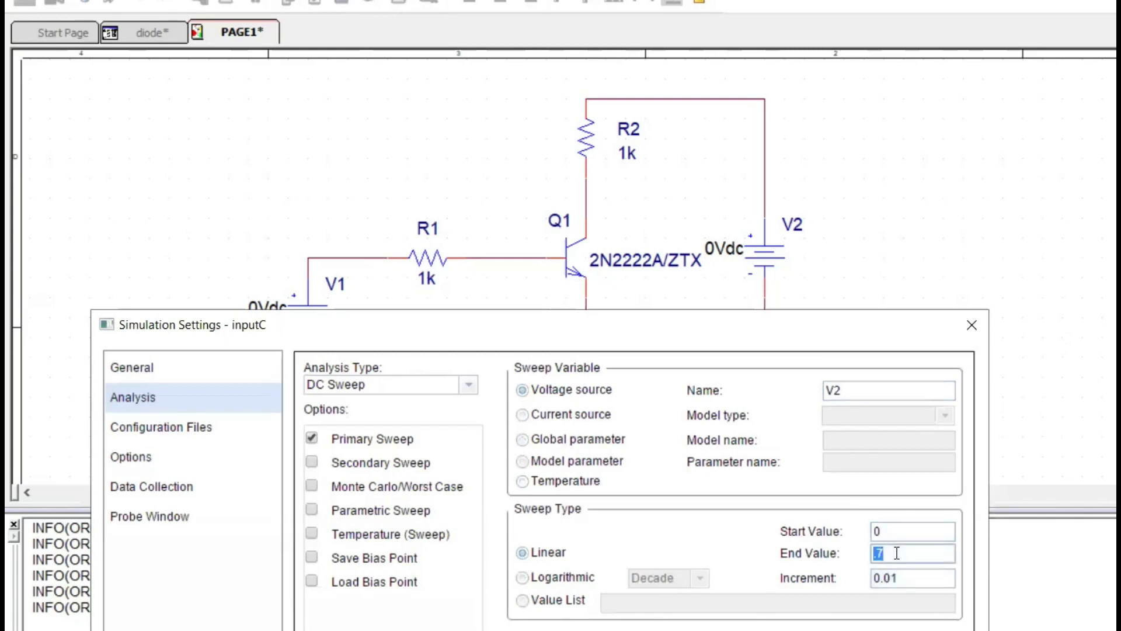
type("6")
key("Tab")
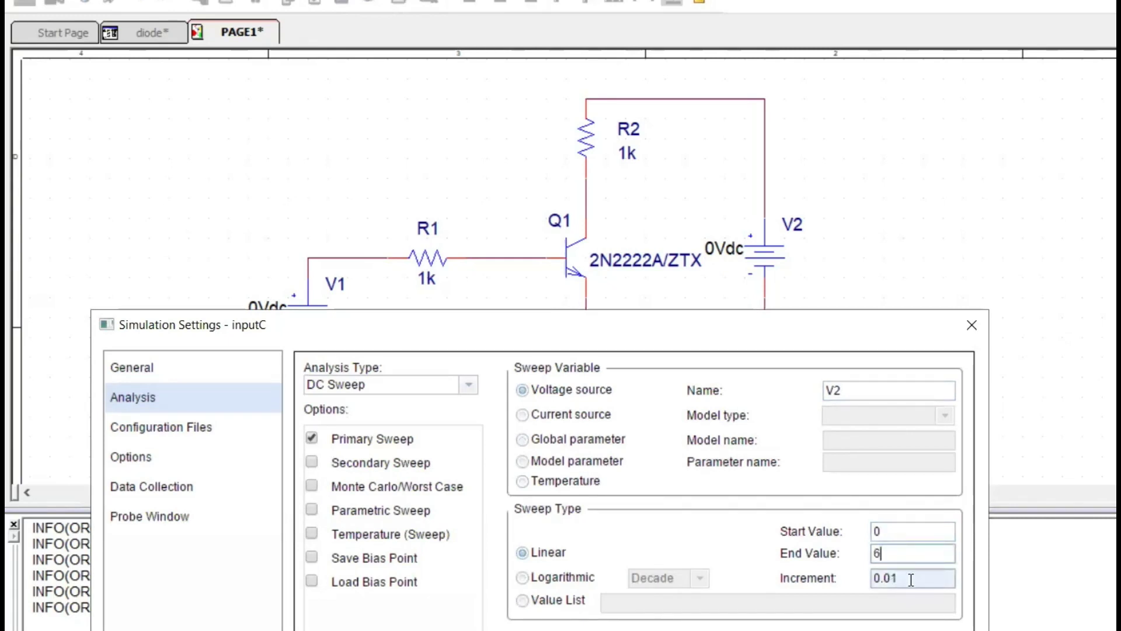
left_click(913, 578)
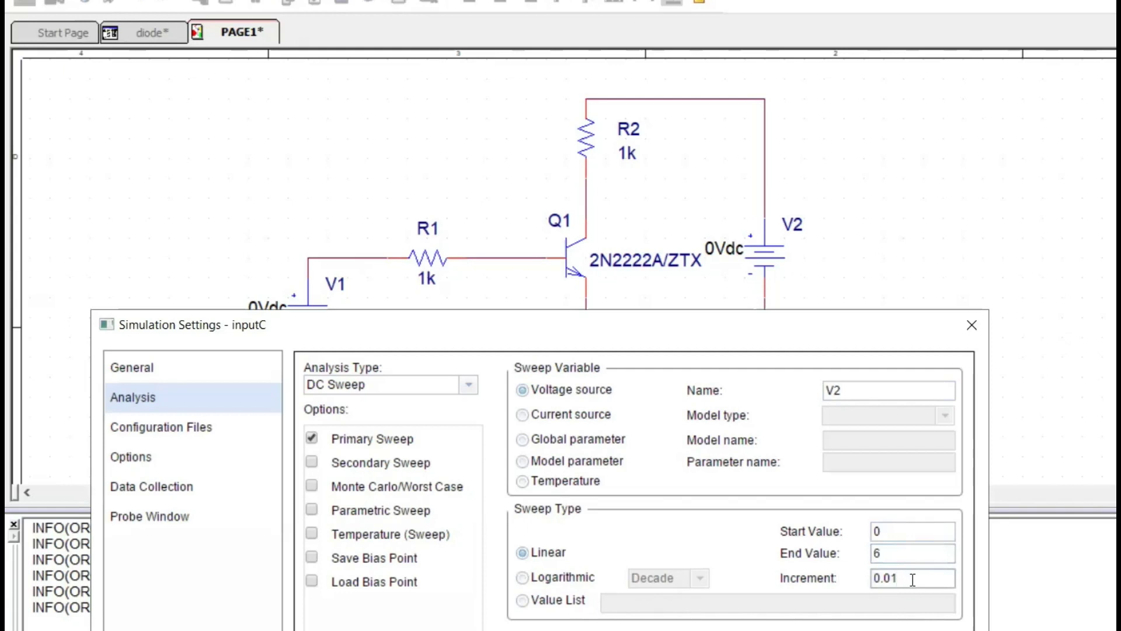
key("BackSpace")
type("5")
- Enable a secondary sweep of voltage source V1 from 0.5 to 0.7 in increments of 0.01 and apply the simulation settings
left_click(394, 463)
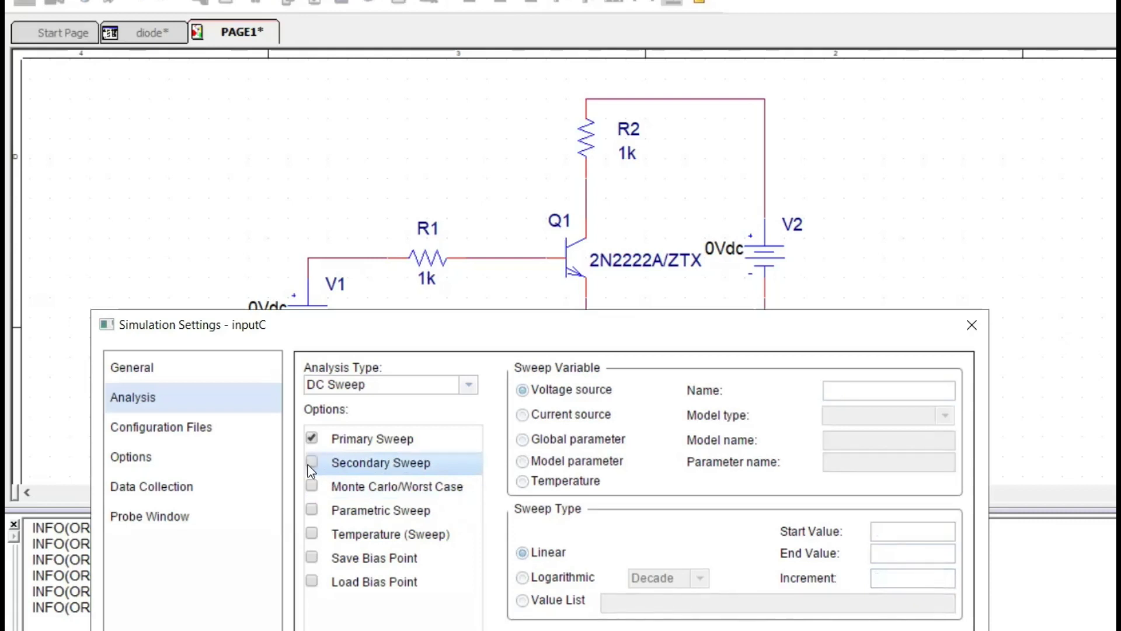
left_click(865, 392)
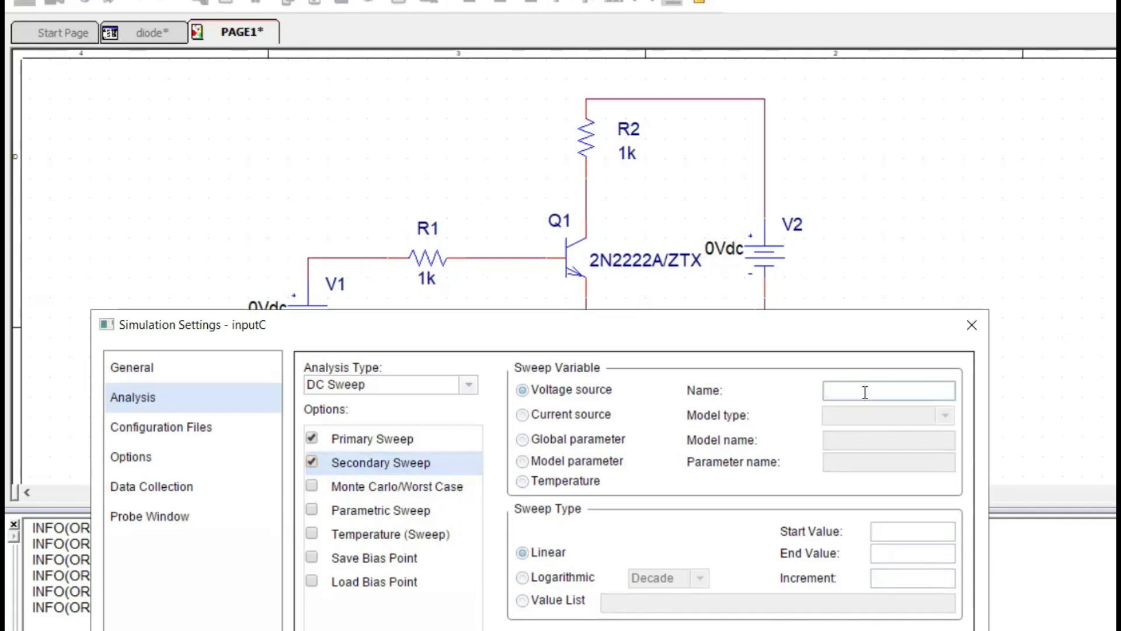
type("V1")
left_click(901, 534)
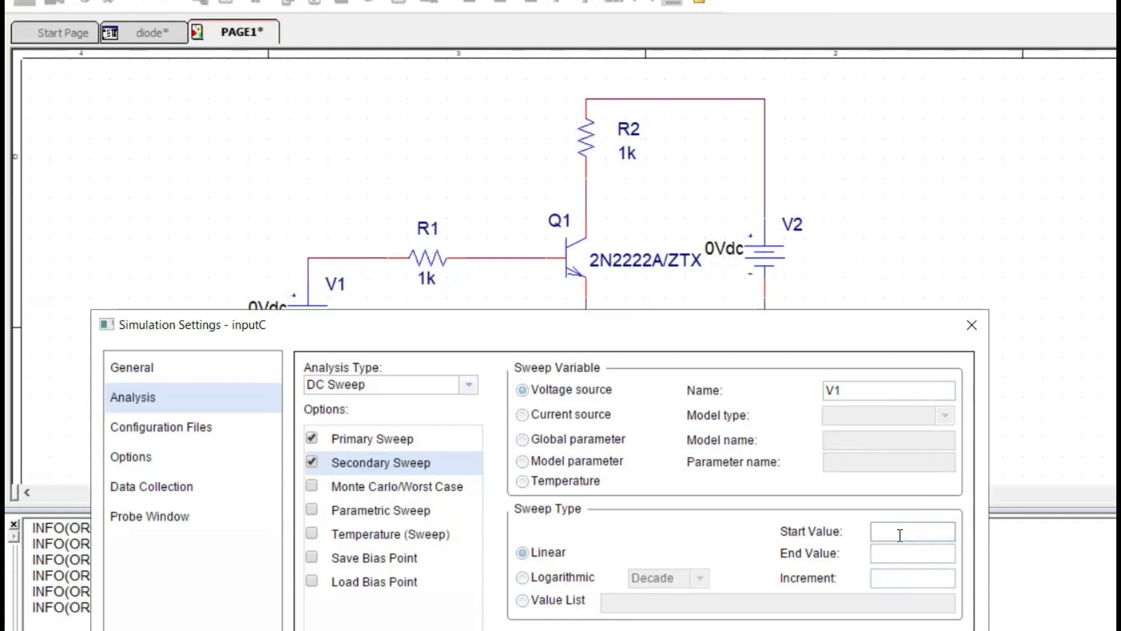
type("0.5")
left_click(881, 549)
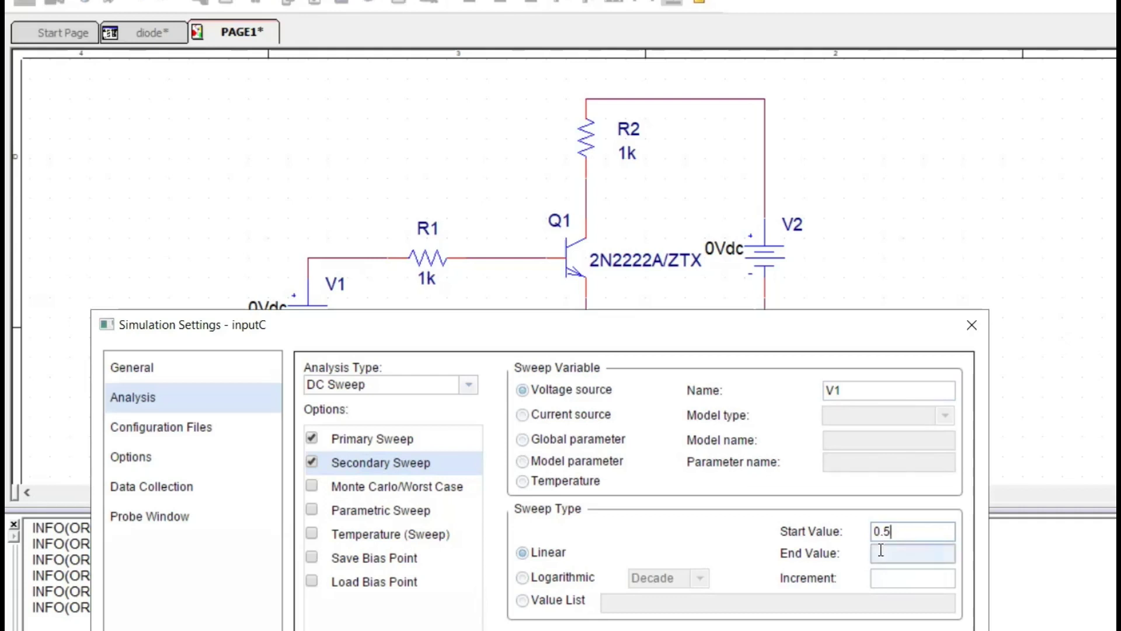
type("0.7")
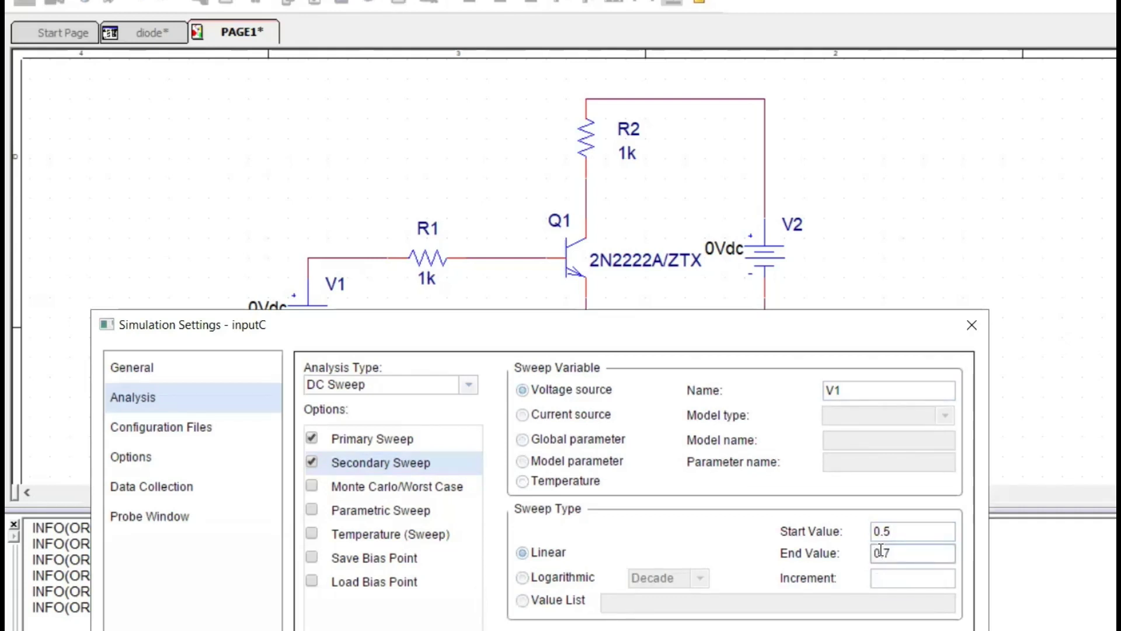
left_click(892, 579)
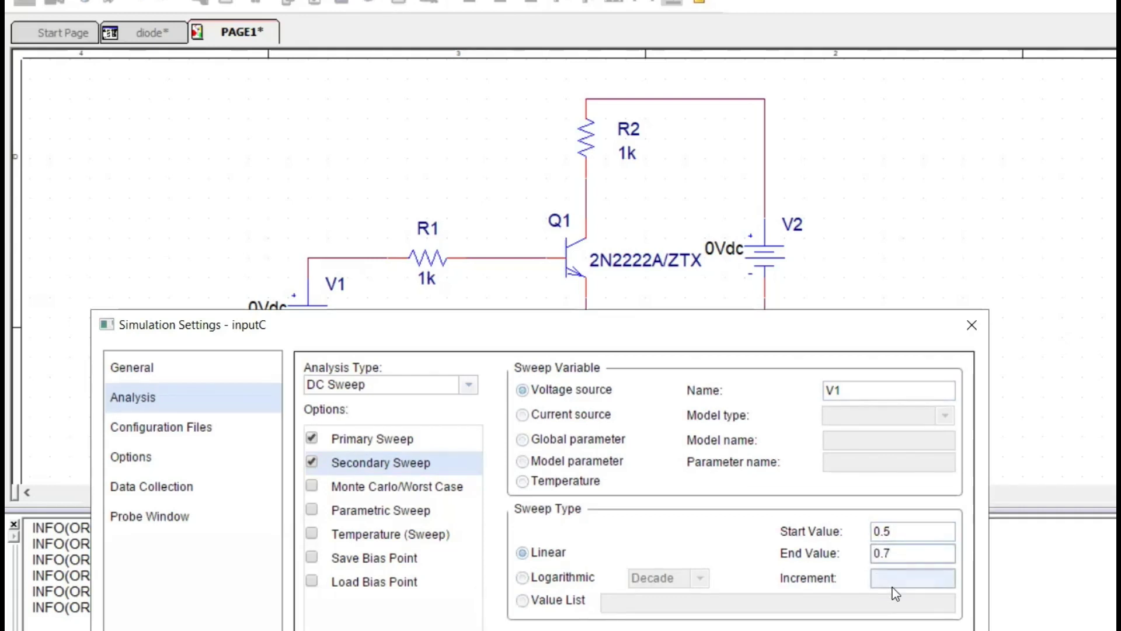
type("0.")
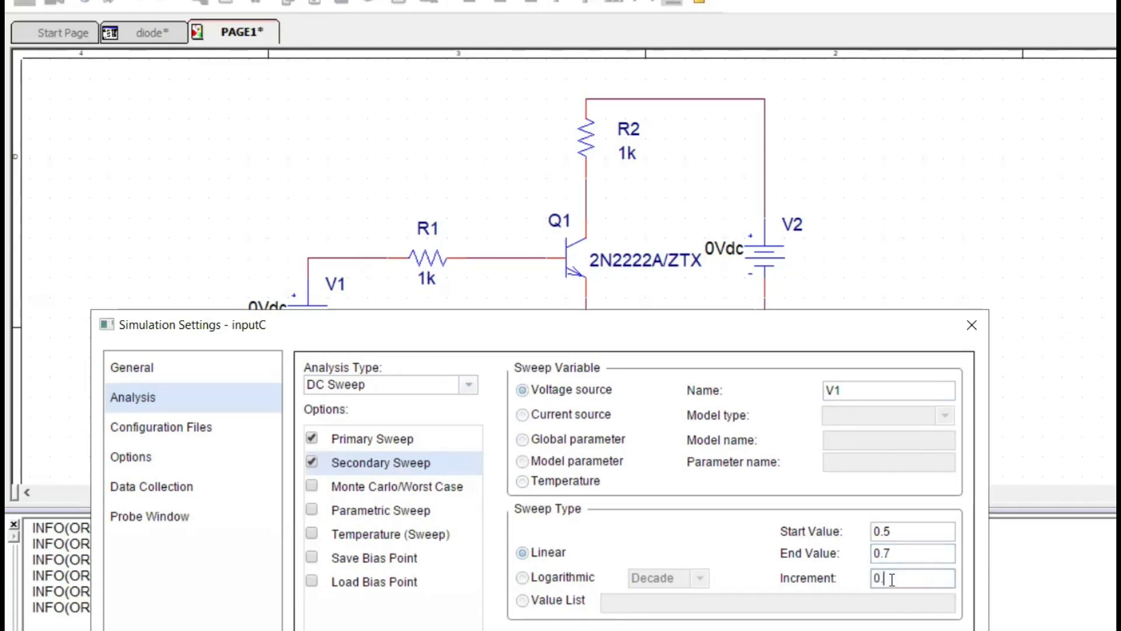
type("01")
key("Return")
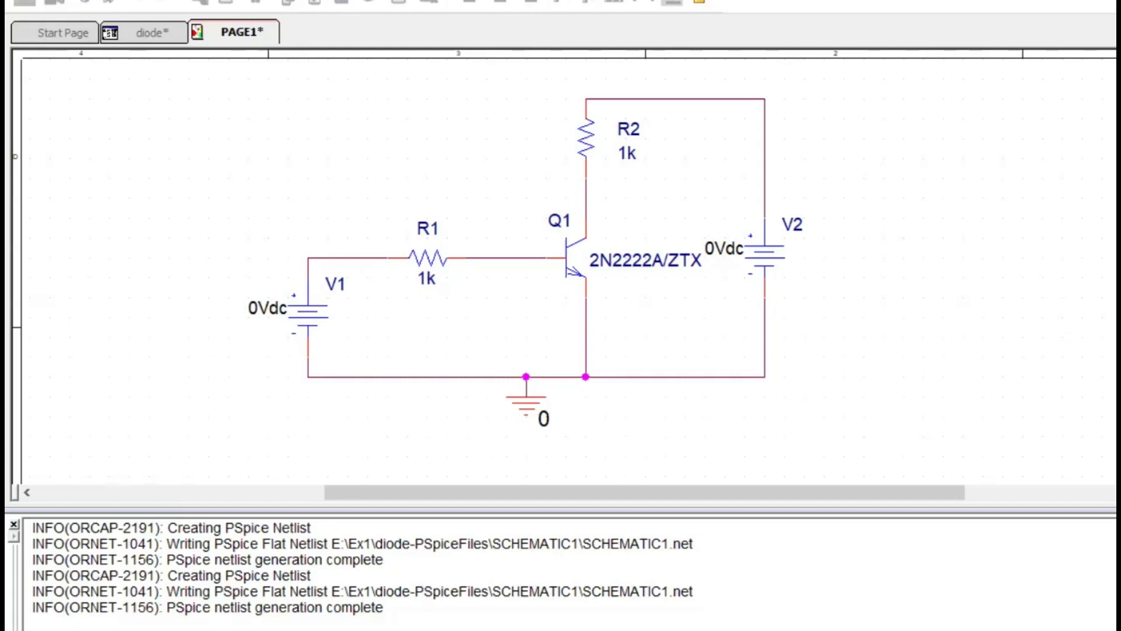
- Run the PSpice simulation and set the plot's X axis variable to the collector-emitter voltage V(Q1:C)- V(Q1:E)
key("F11")
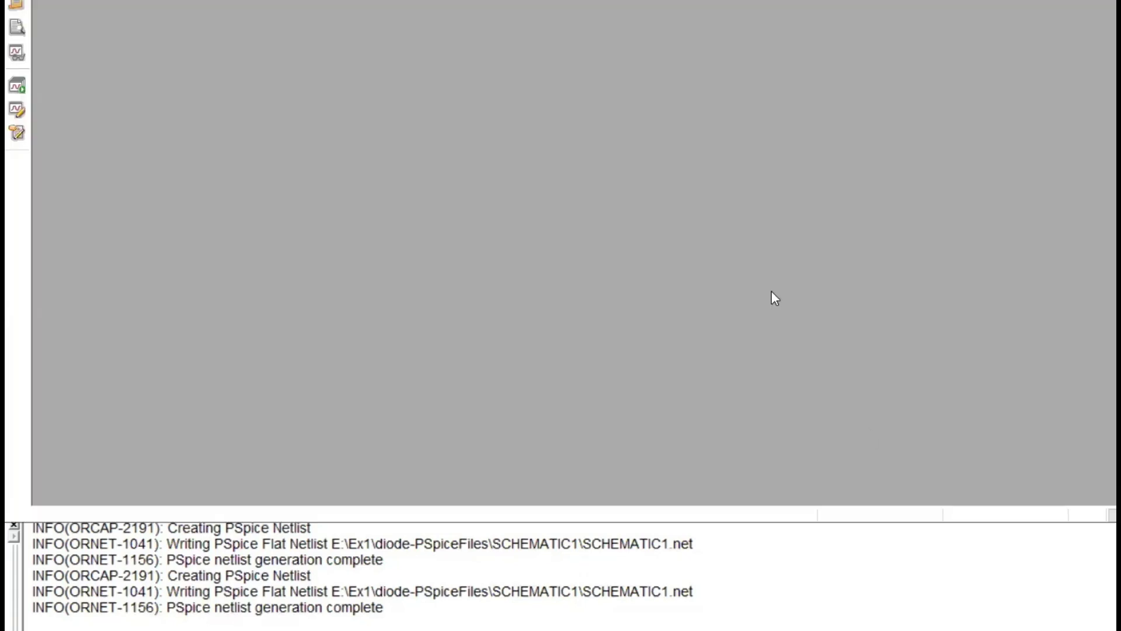
key("alt+Tab")
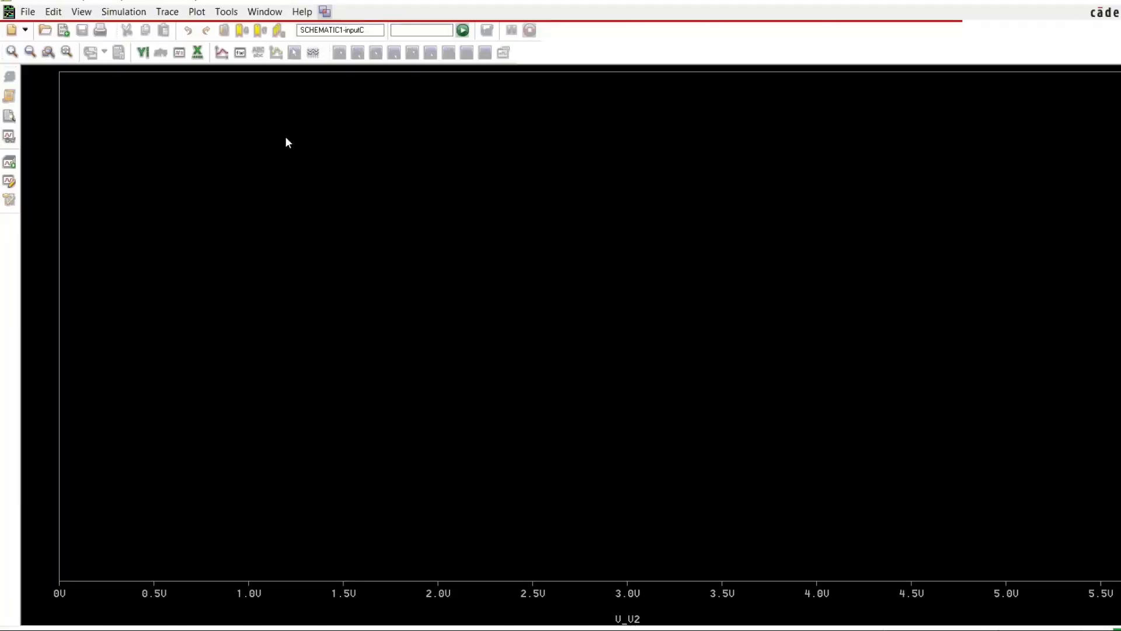
left_click(197, 12)
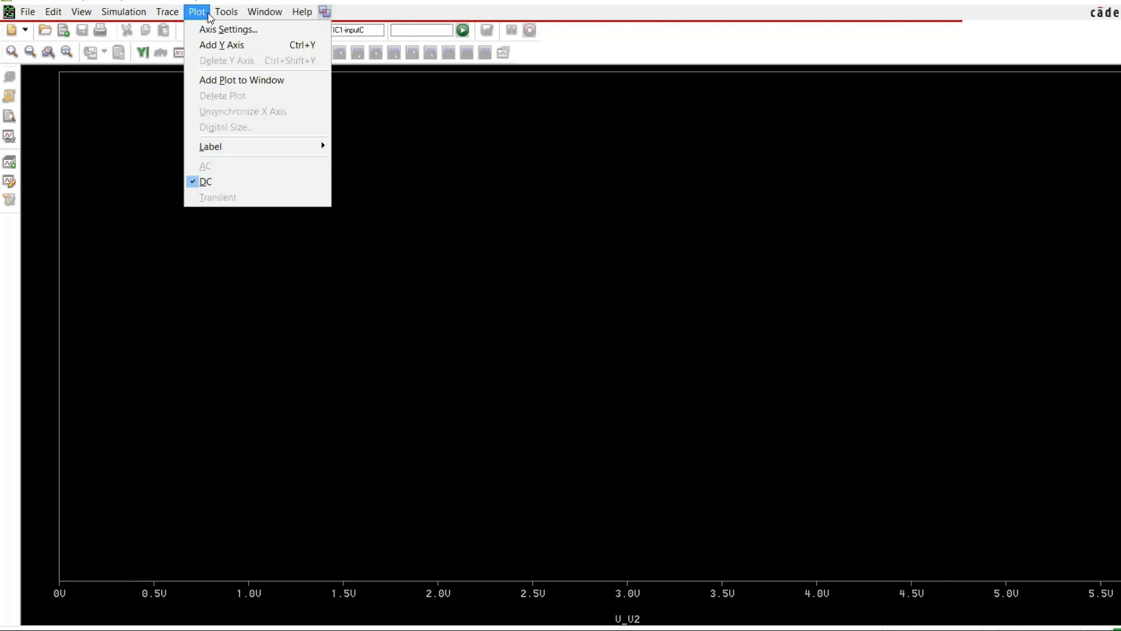
left_click(213, 32)
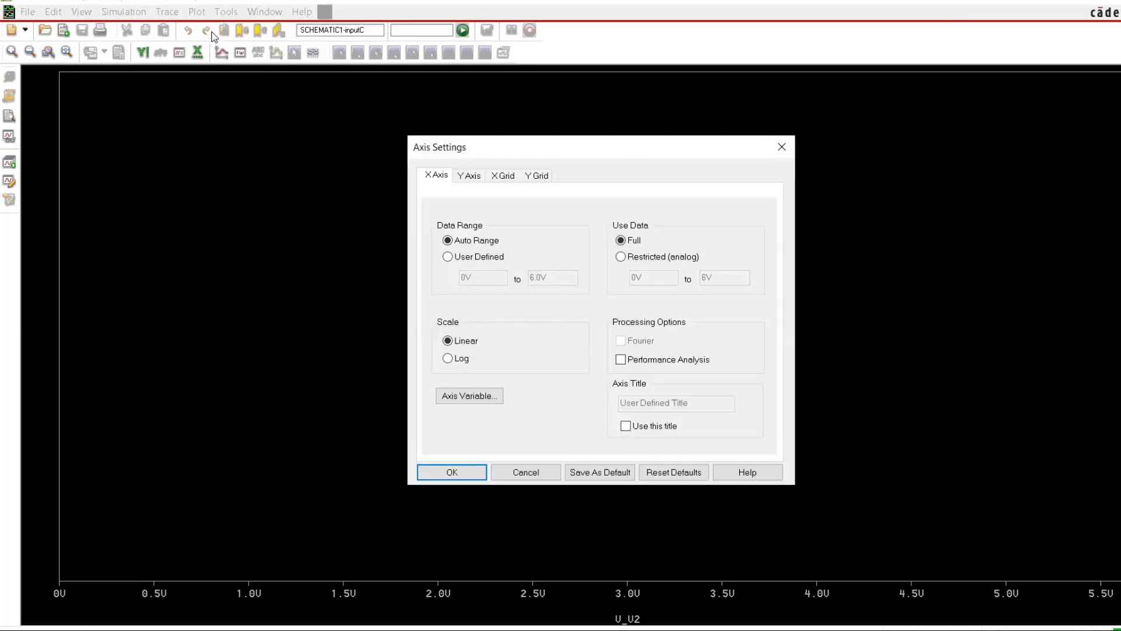
left_click(459, 398)
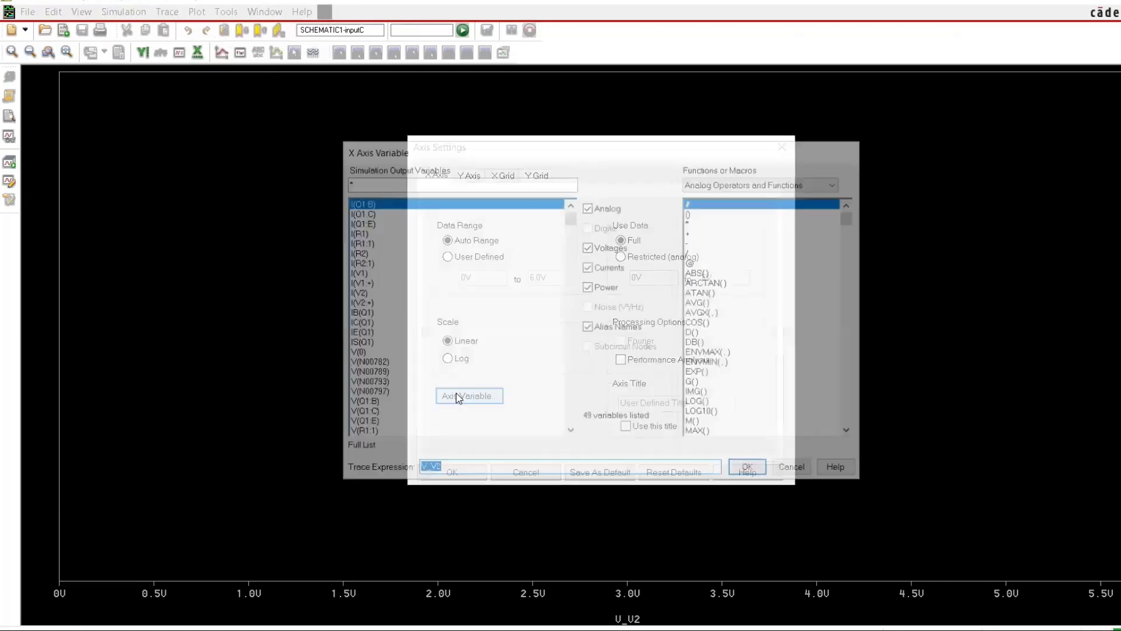
left_click(589, 287)
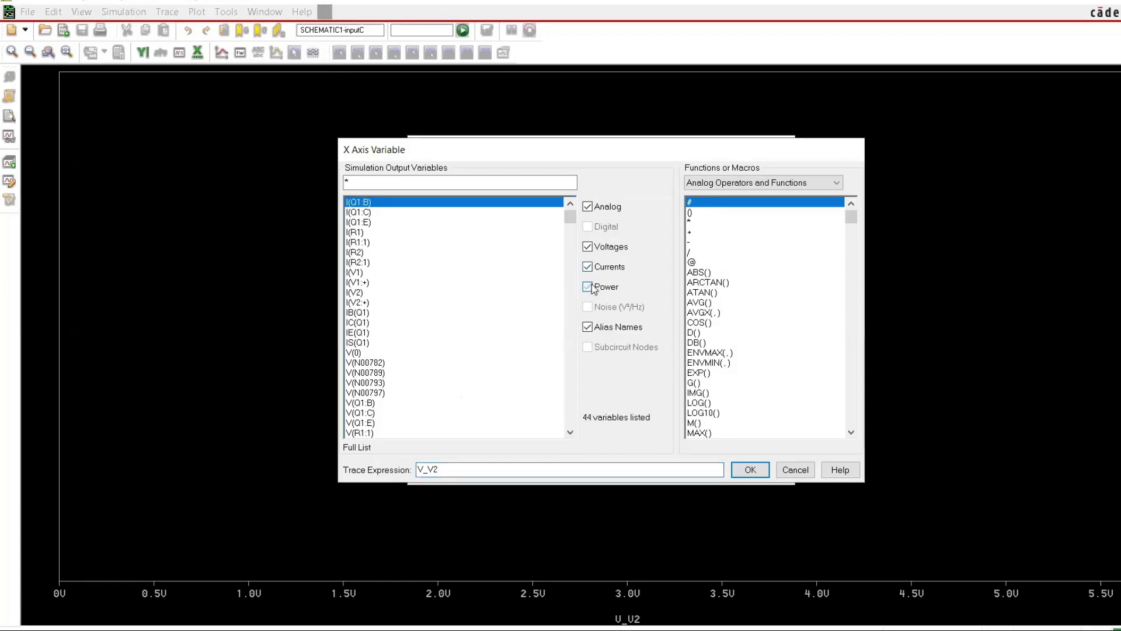
left_click(588, 267)
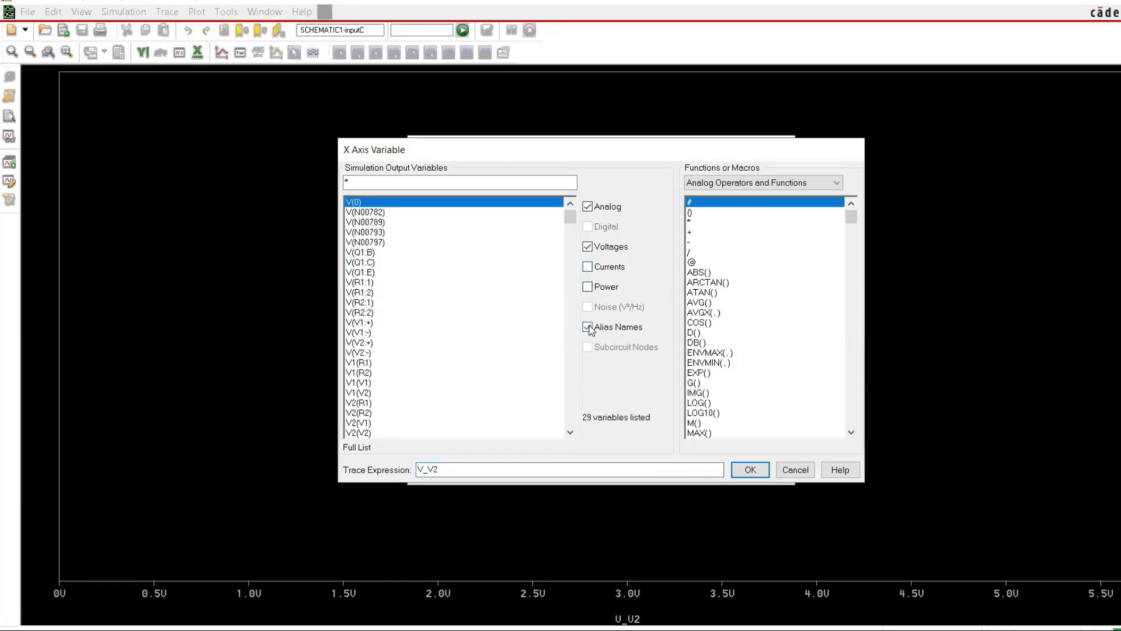
left_click(588, 327)
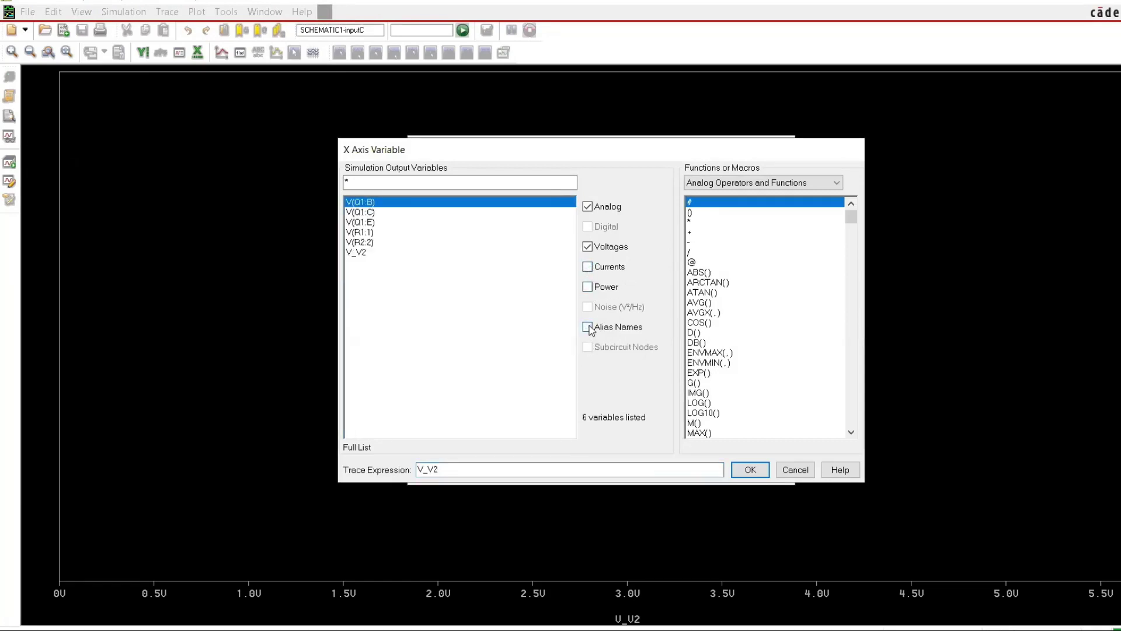
left_click(369, 213)
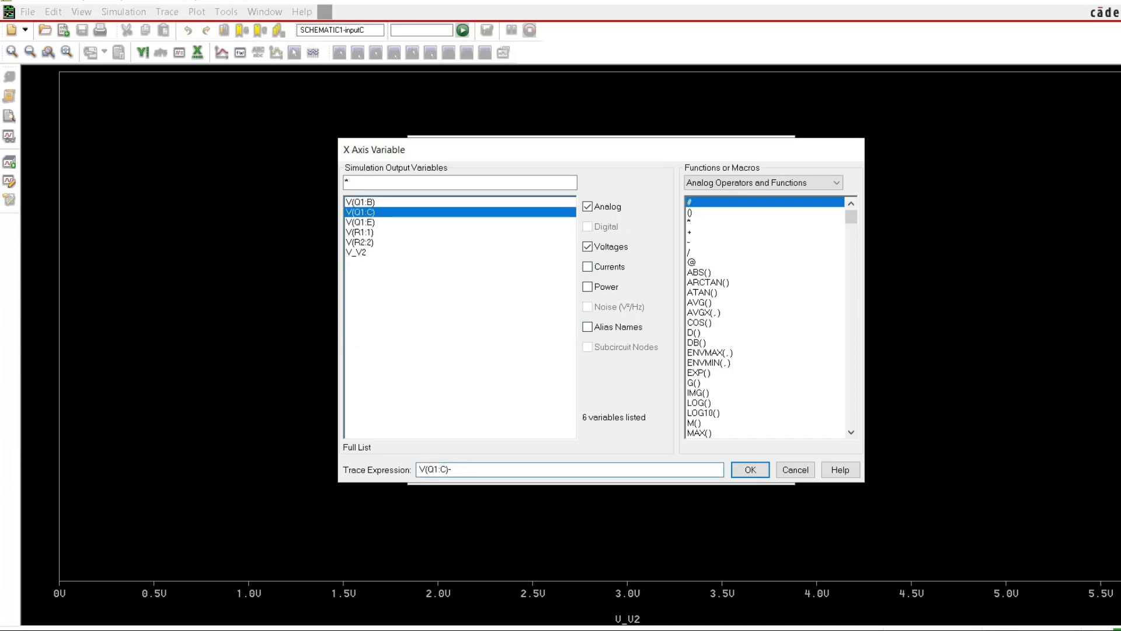
left_click(368, 223)
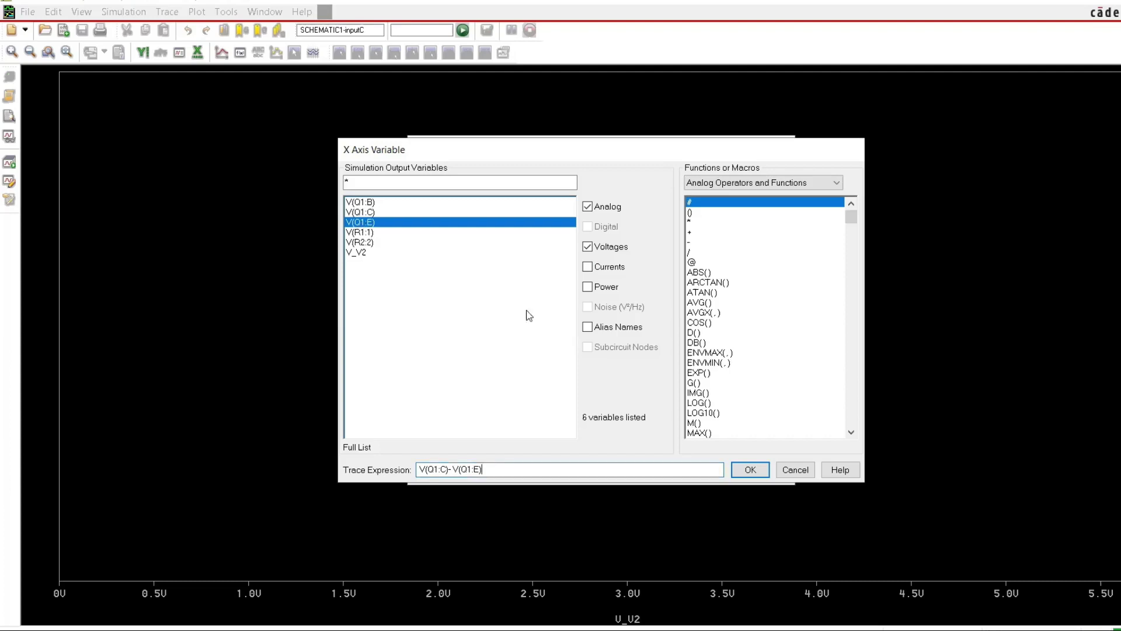
left_click(751, 470)
left_click(465, 472)
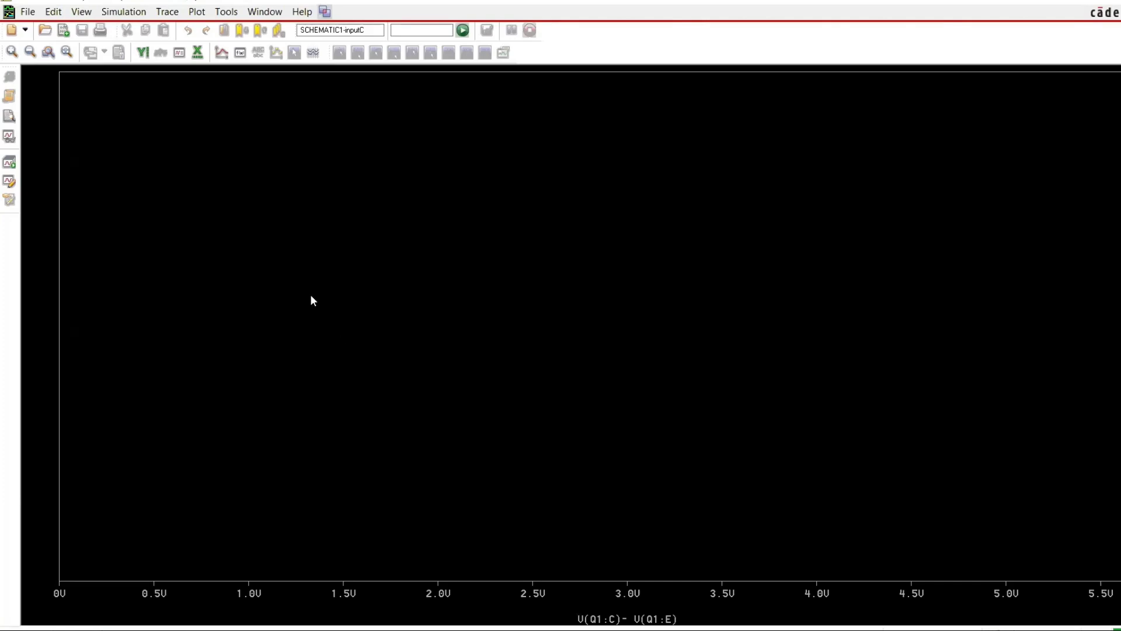
- Add the collector current trace IC(Q1) to the plot, excluding voltages, power and alias names from the variable list
left_click(225, 53)
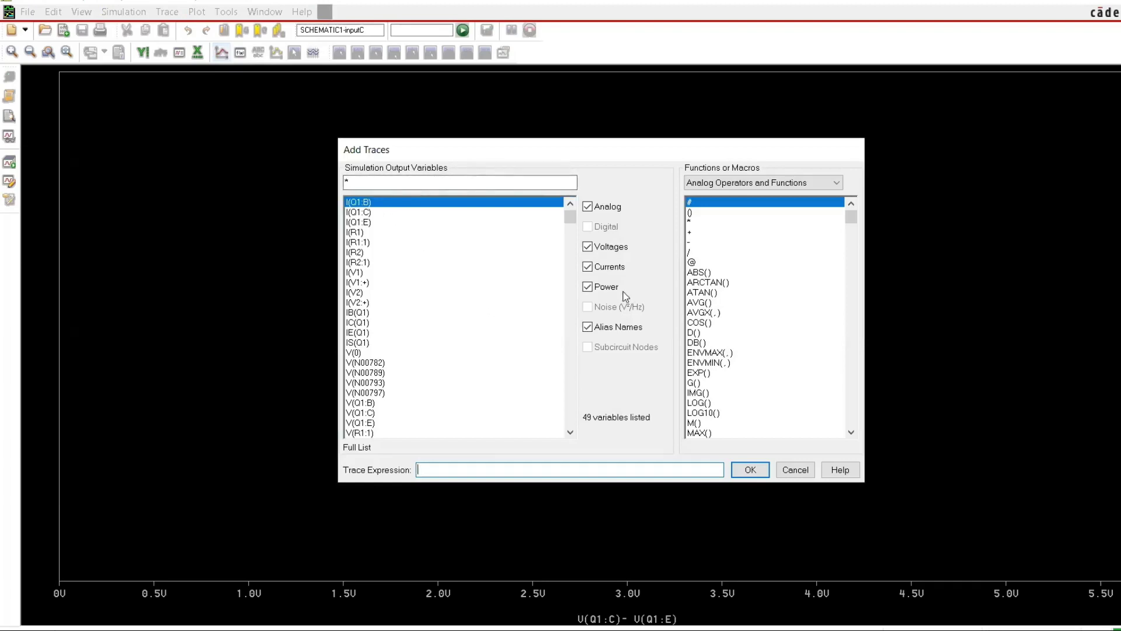
left_click(606, 248)
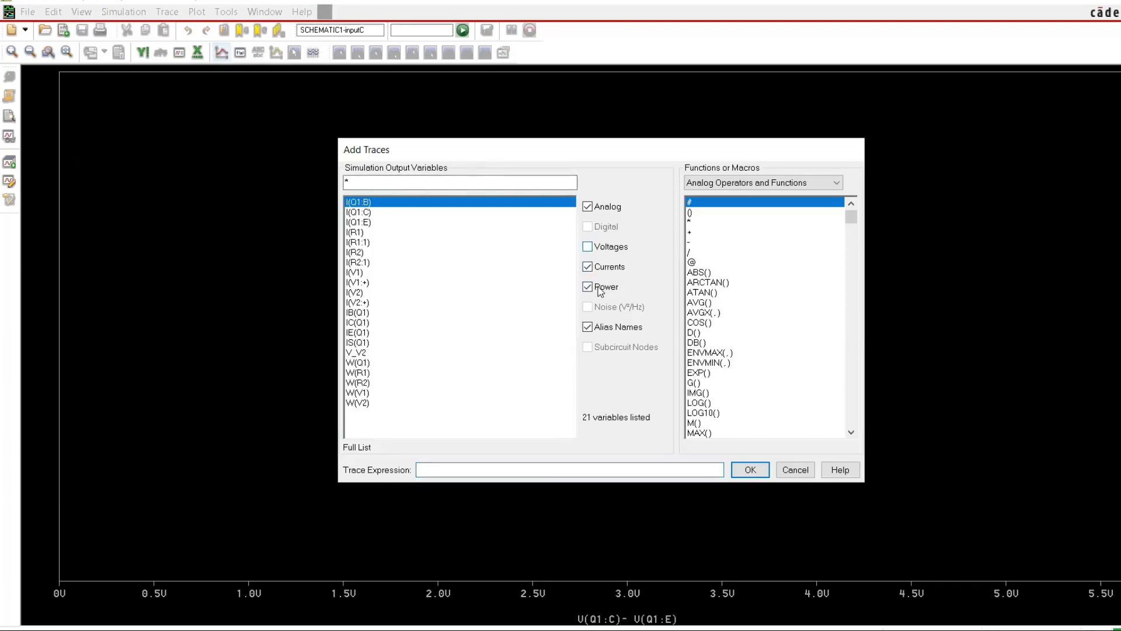
left_click(601, 291)
left_click(589, 328)
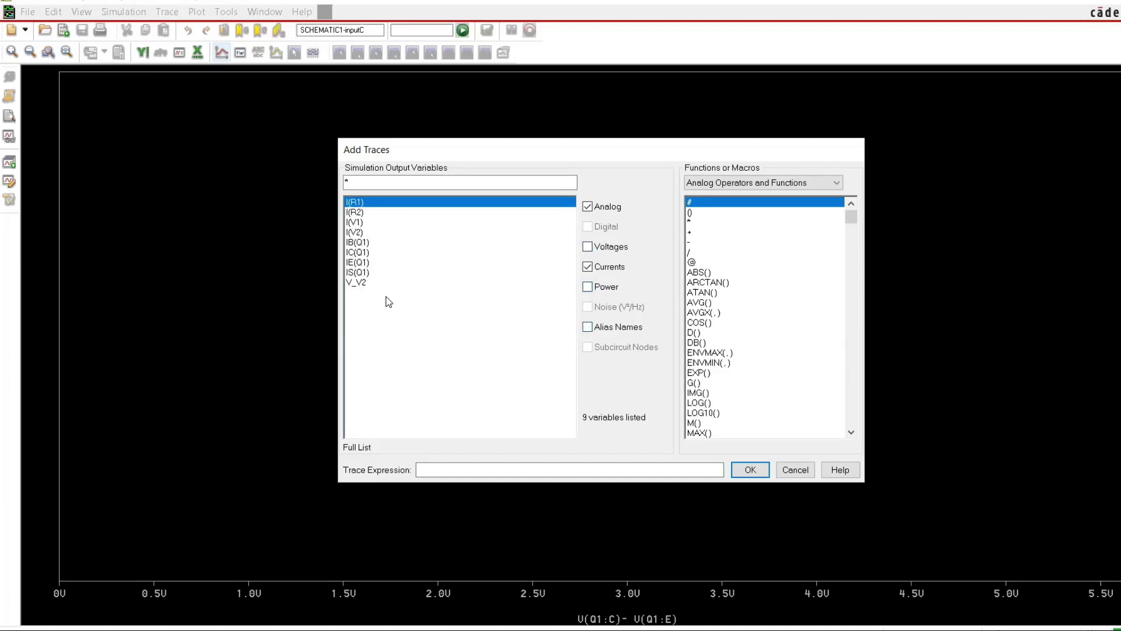
double_click(363, 251)
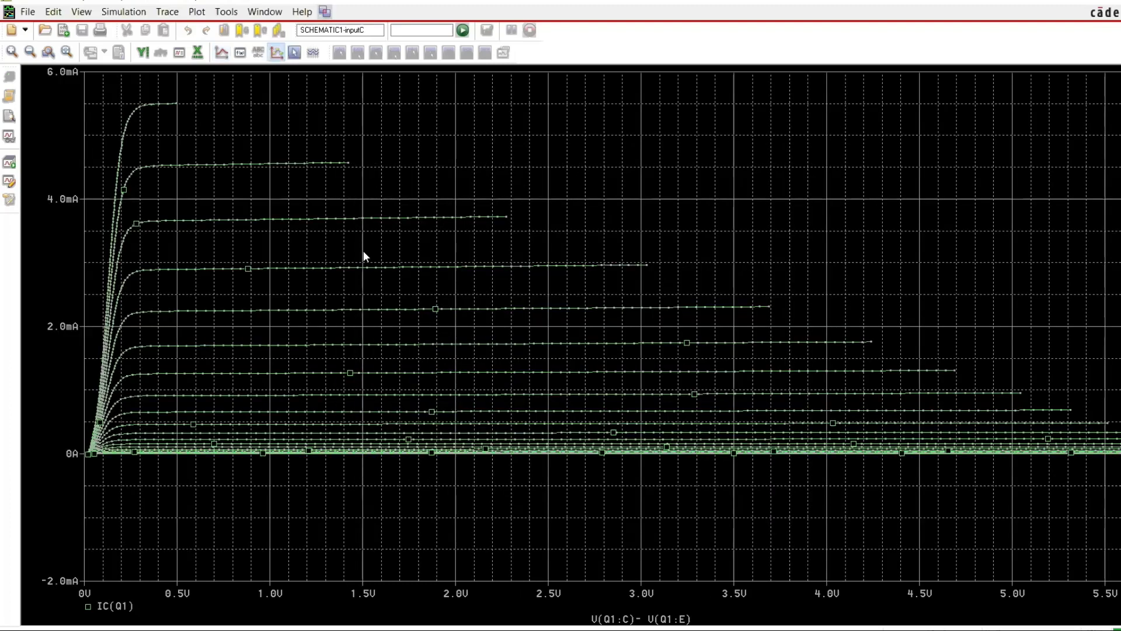